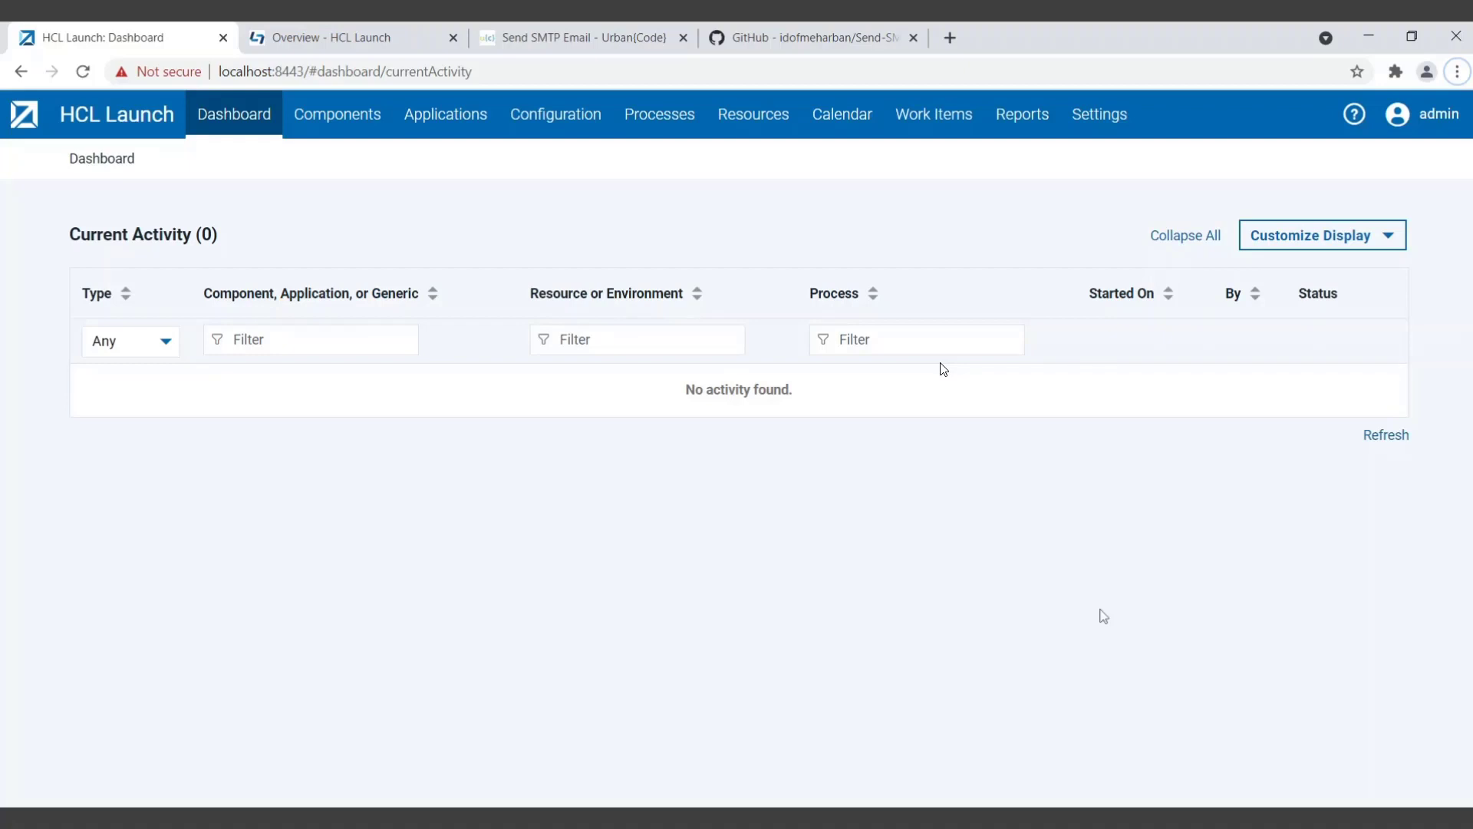
Review the Send-SMTP-Email-Extended-UCD-With-Attachment GitHub repository, and switch to the Git Bash window to examine the plugin zip in build/distributions.
click(844, 44)
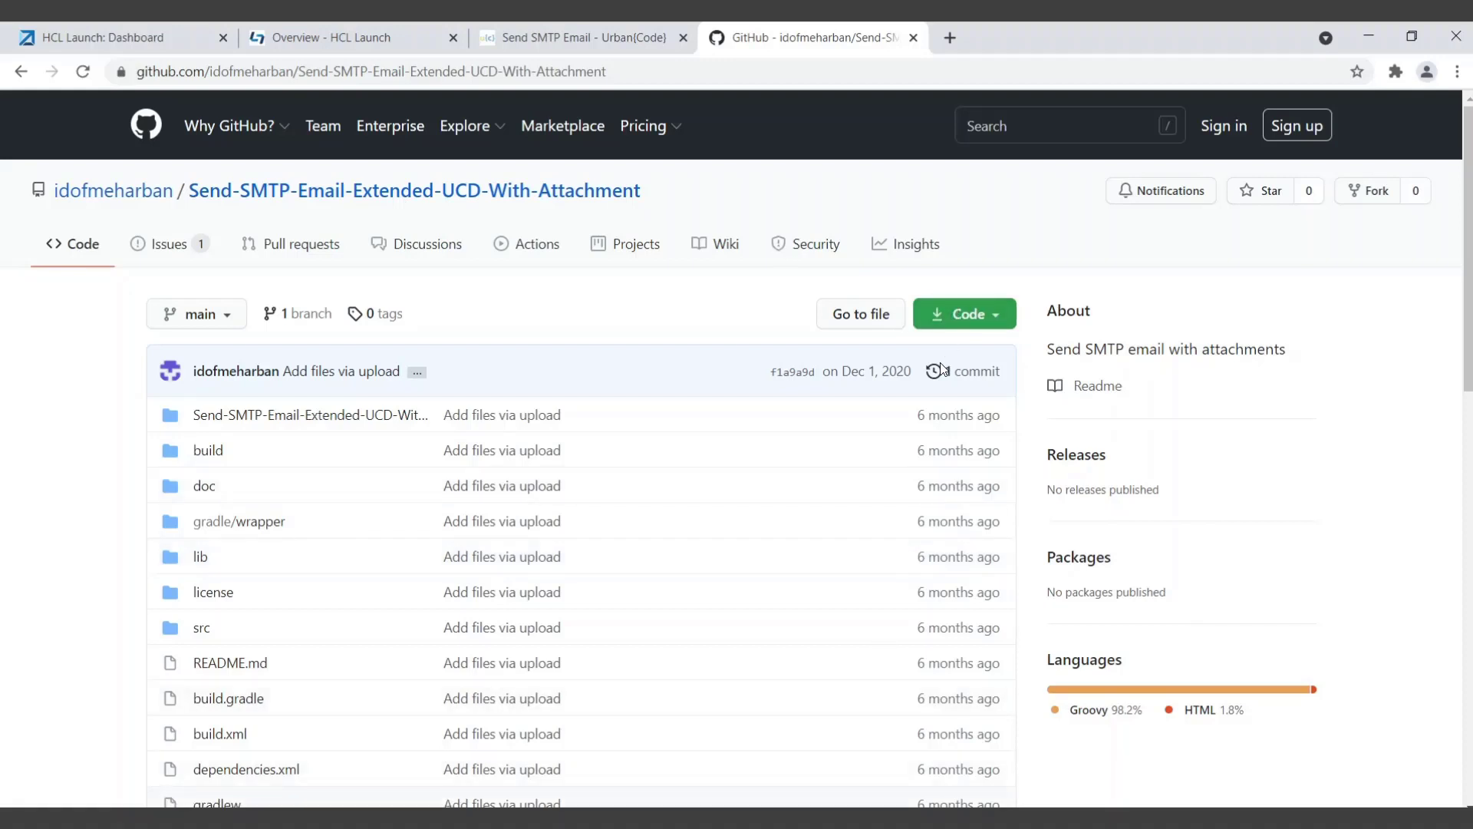
key(alt+Tab)
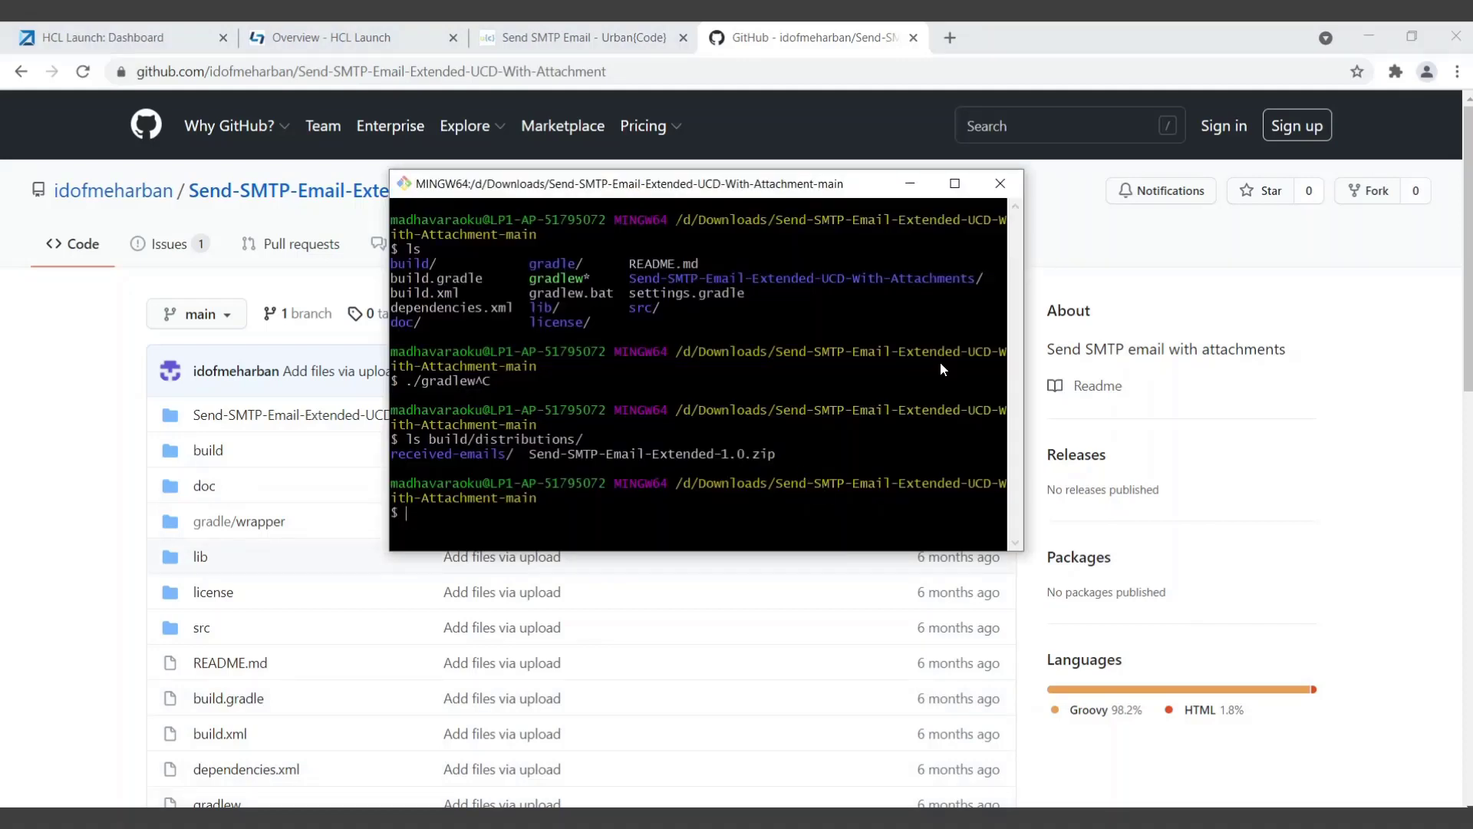
double_click(694, 222)
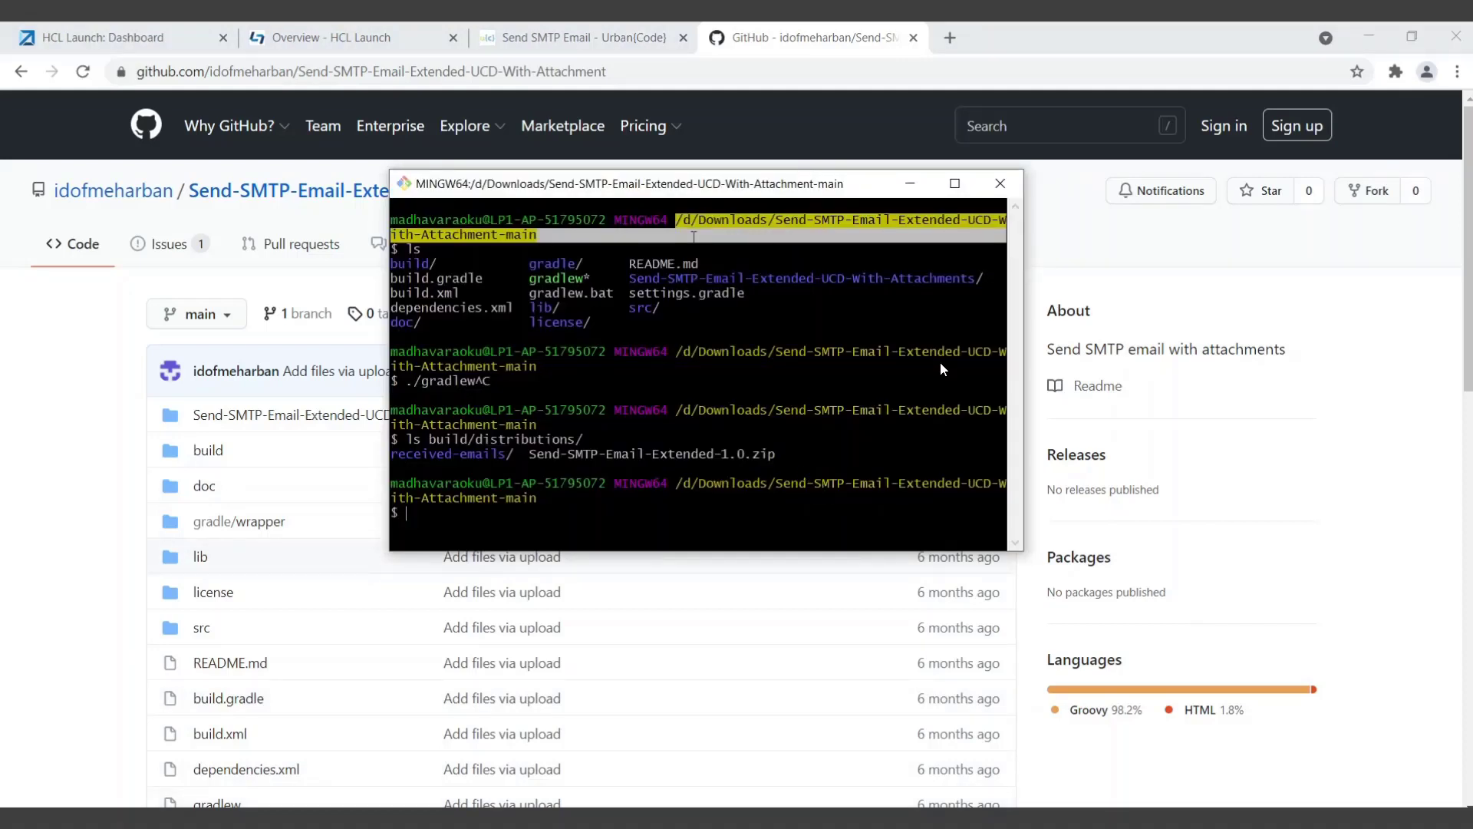
click(693, 236)
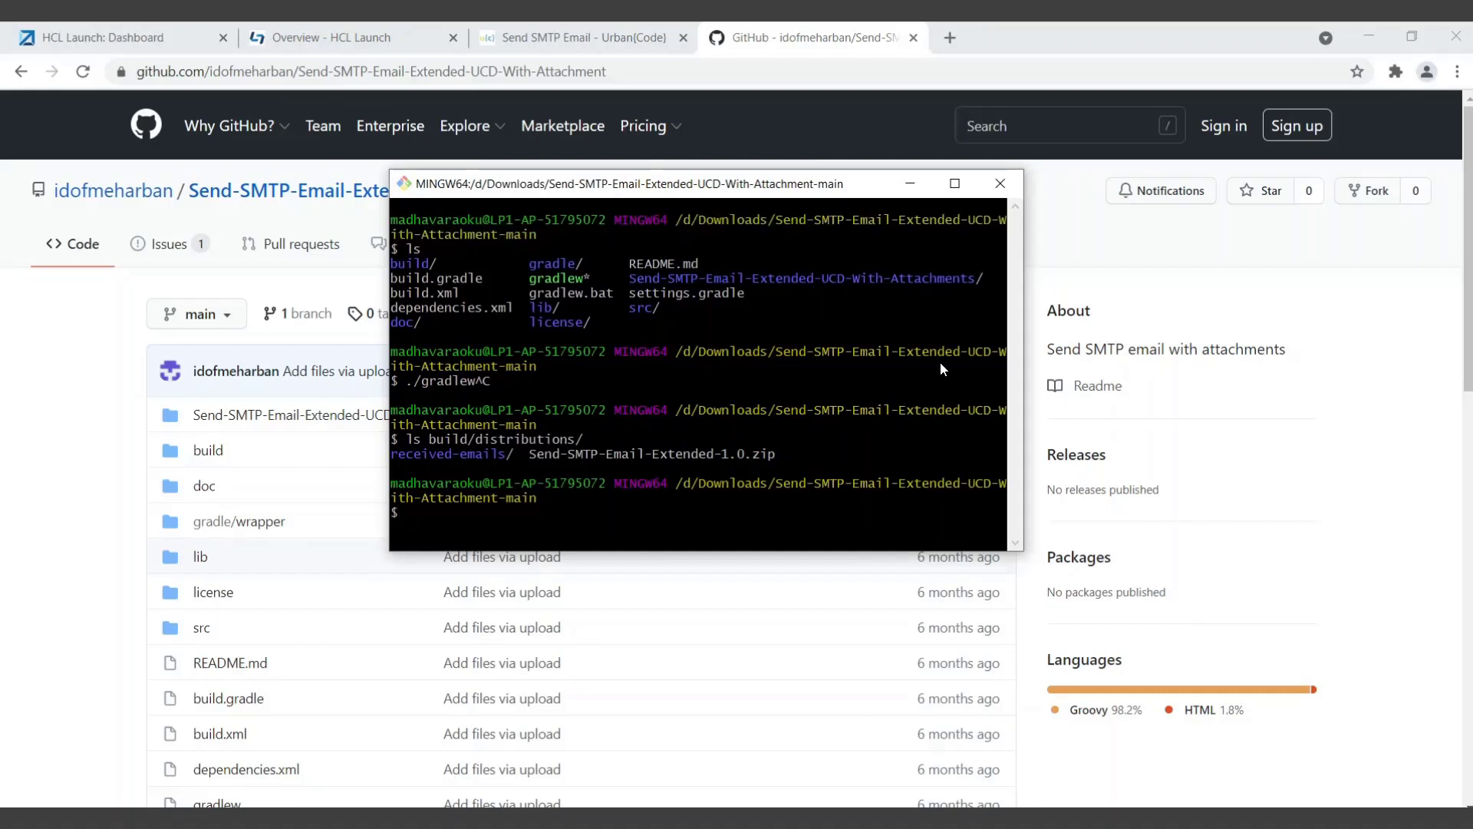
drag(524, 279, 588, 278)
drag(428, 439, 778, 455)
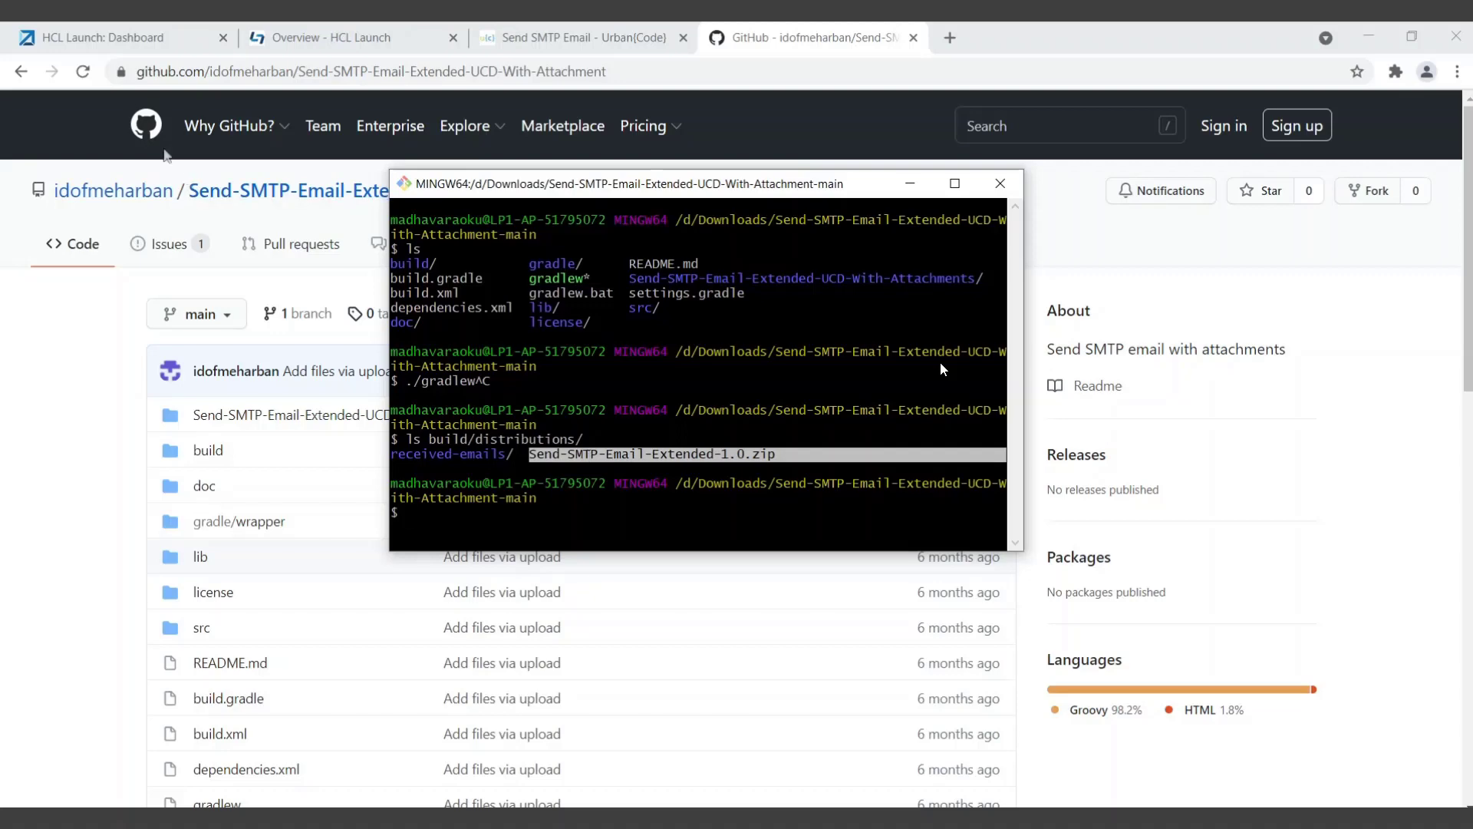
Return to HCL Launch and examine the automation plugins, including the Load Plugin dialog and the Send SMTP Email Extended entry.
click(123, 44)
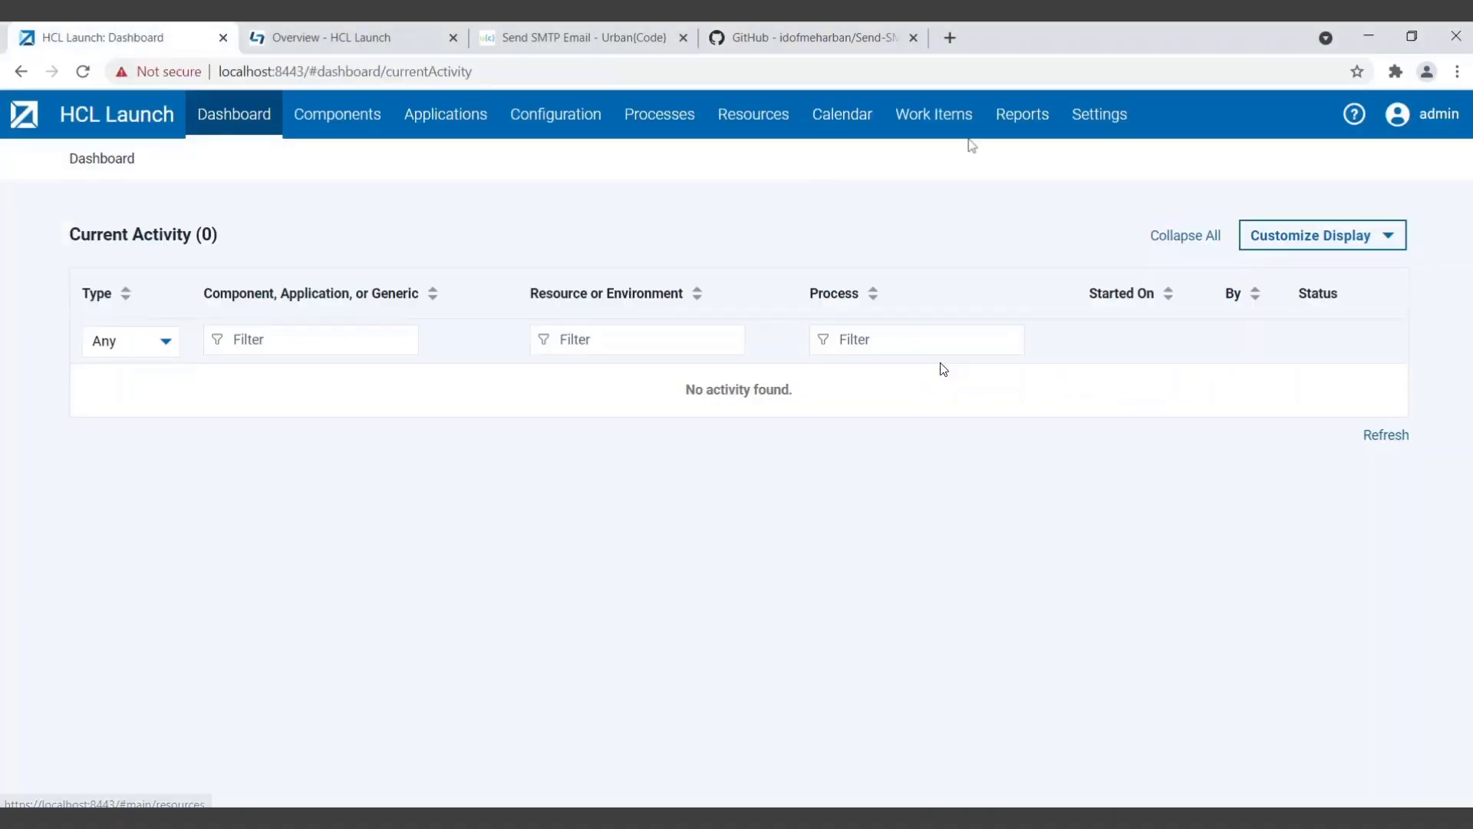
click(1098, 123)
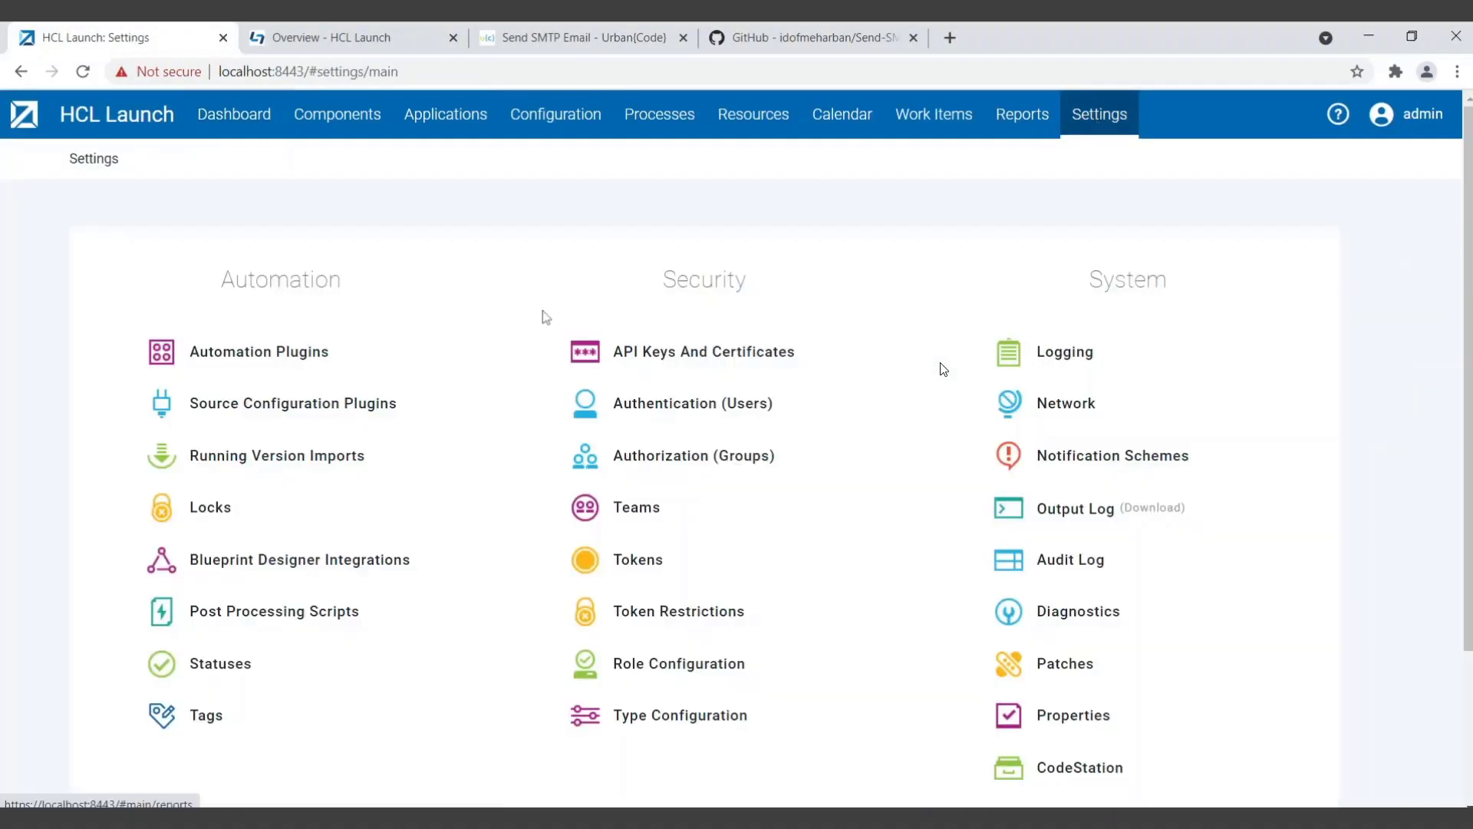
click(263, 356)
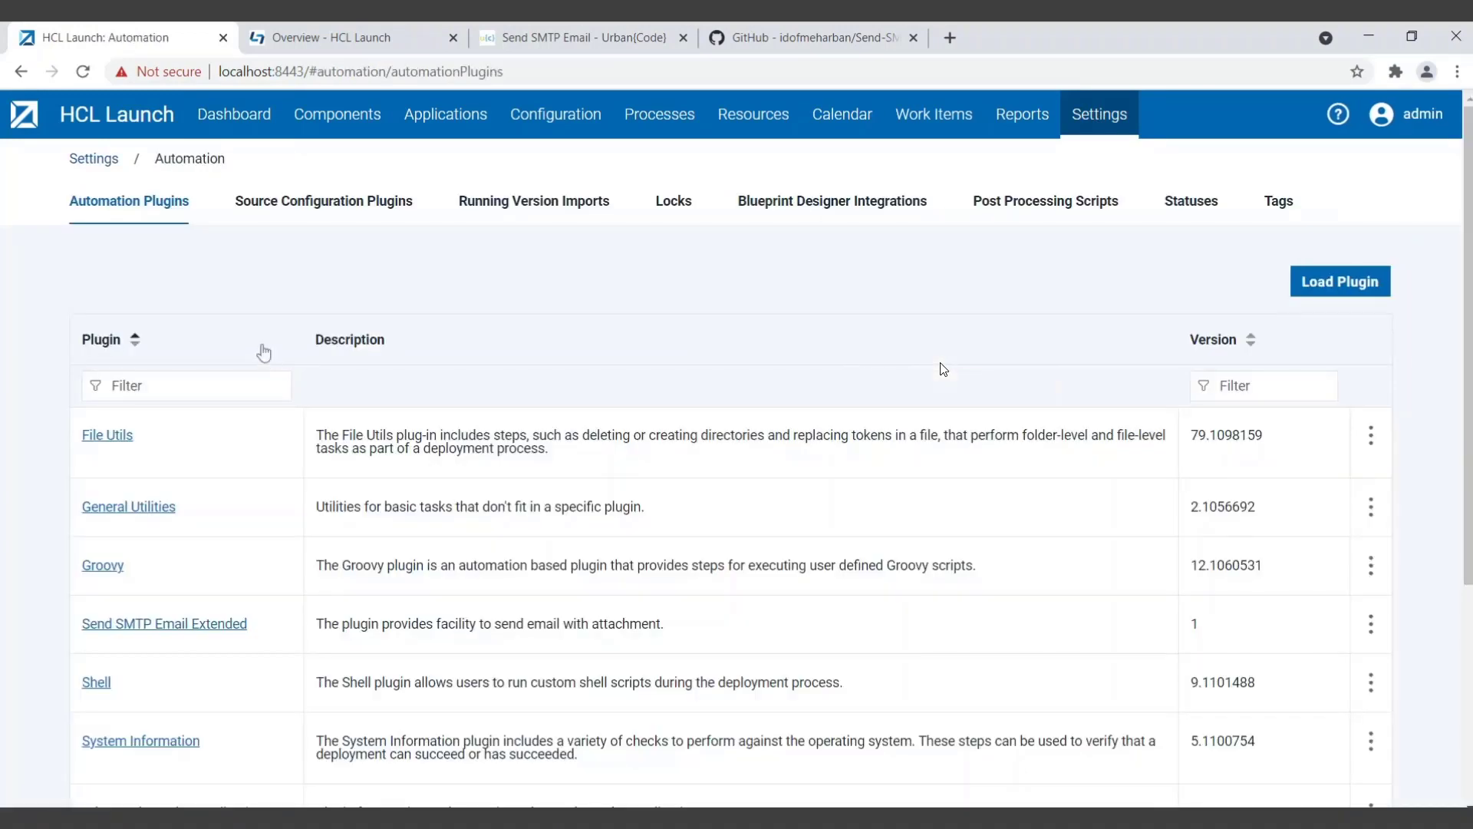
click(1320, 282)
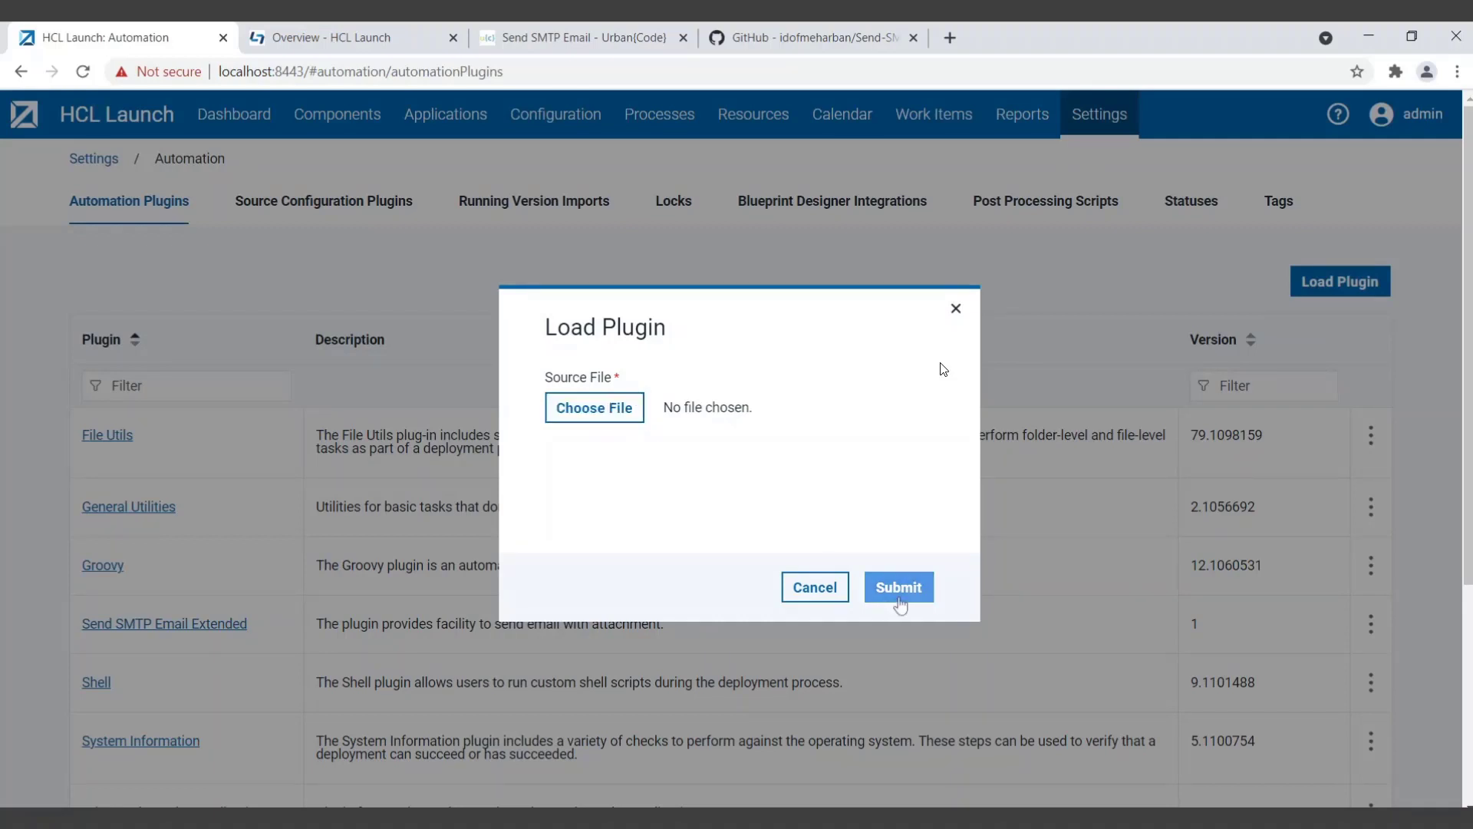
click(815, 588)
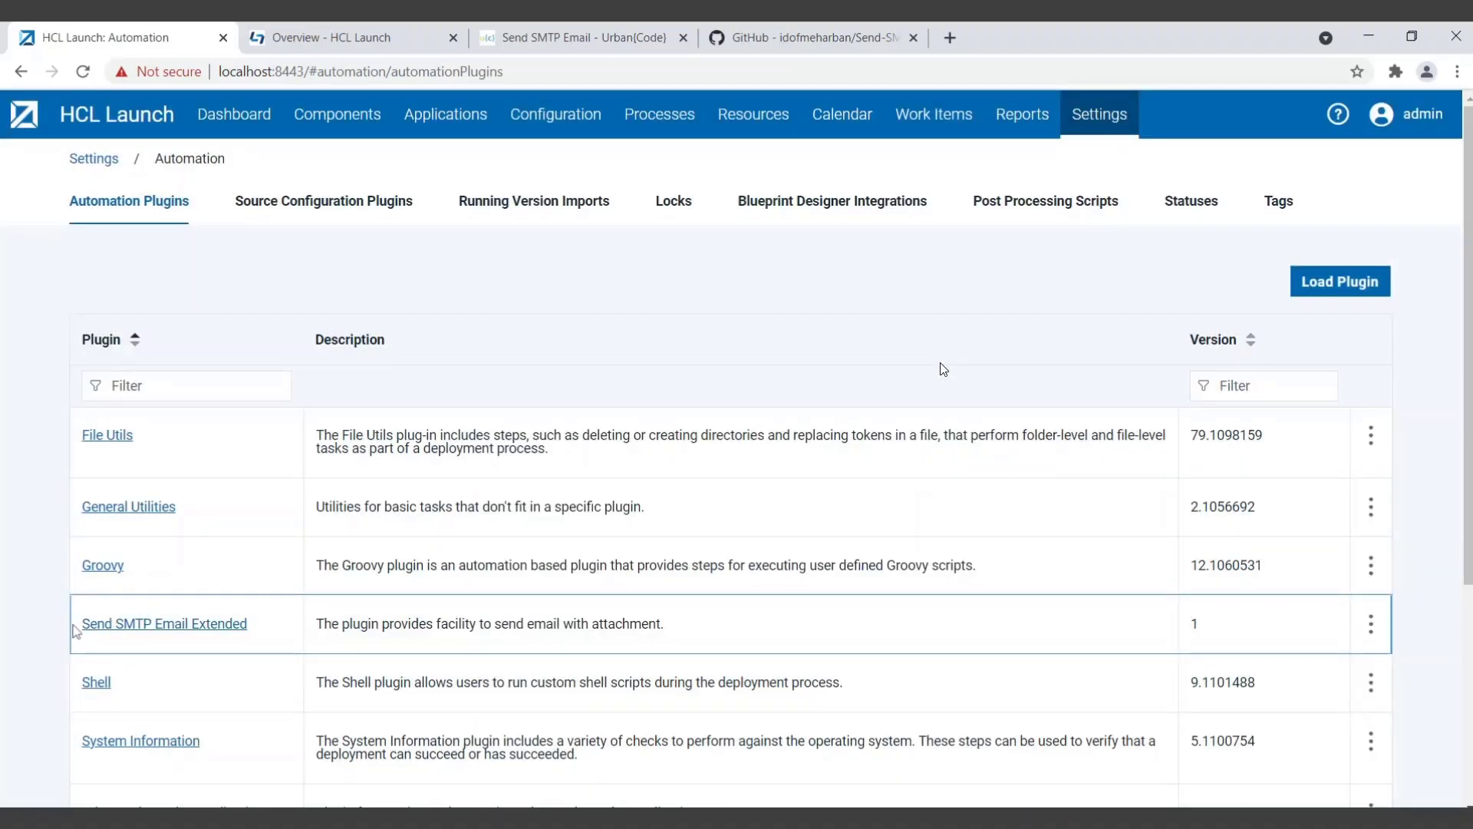
drag(75, 631, 246, 628)
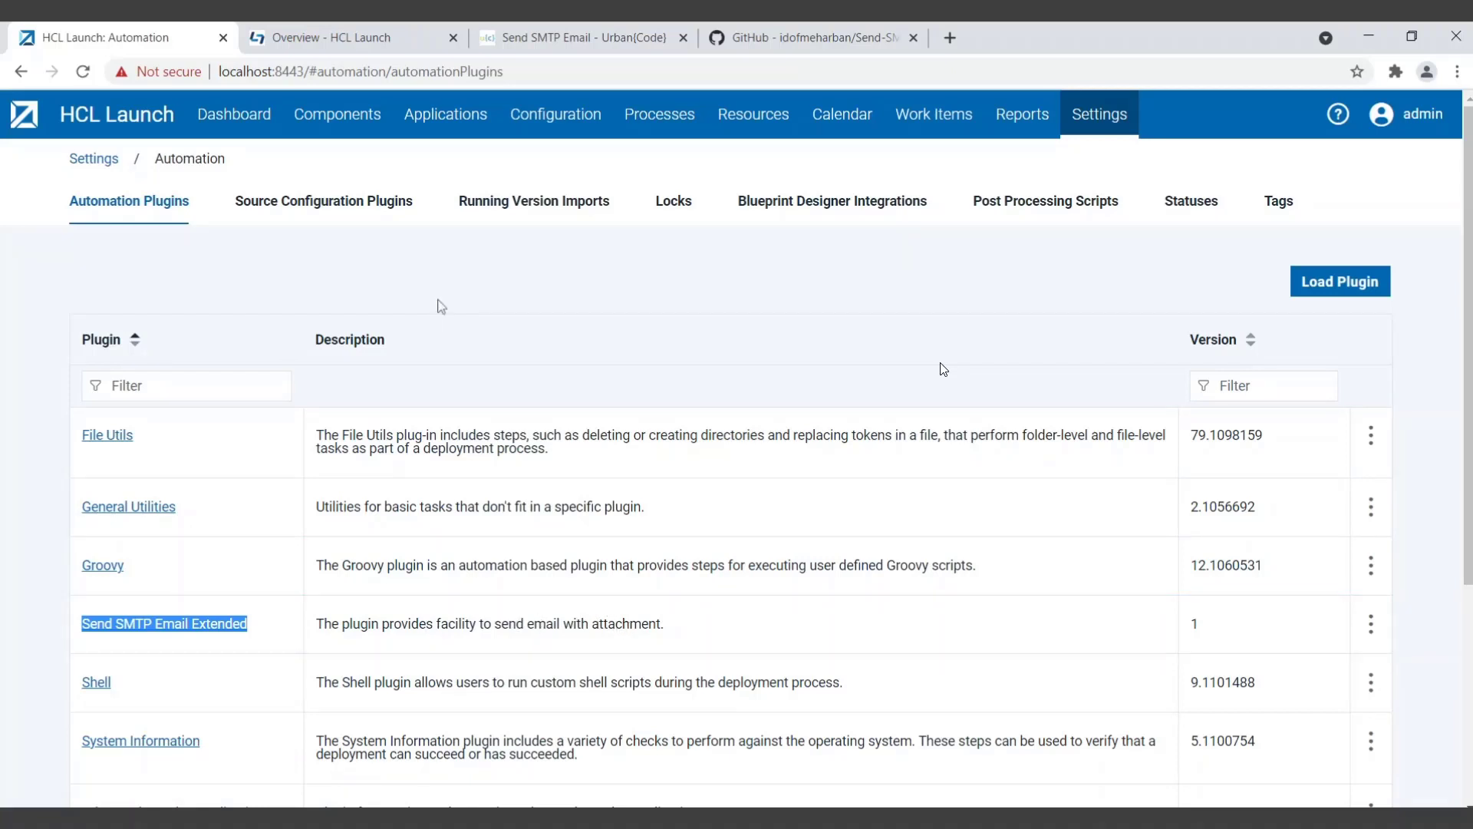
click(380, 617)
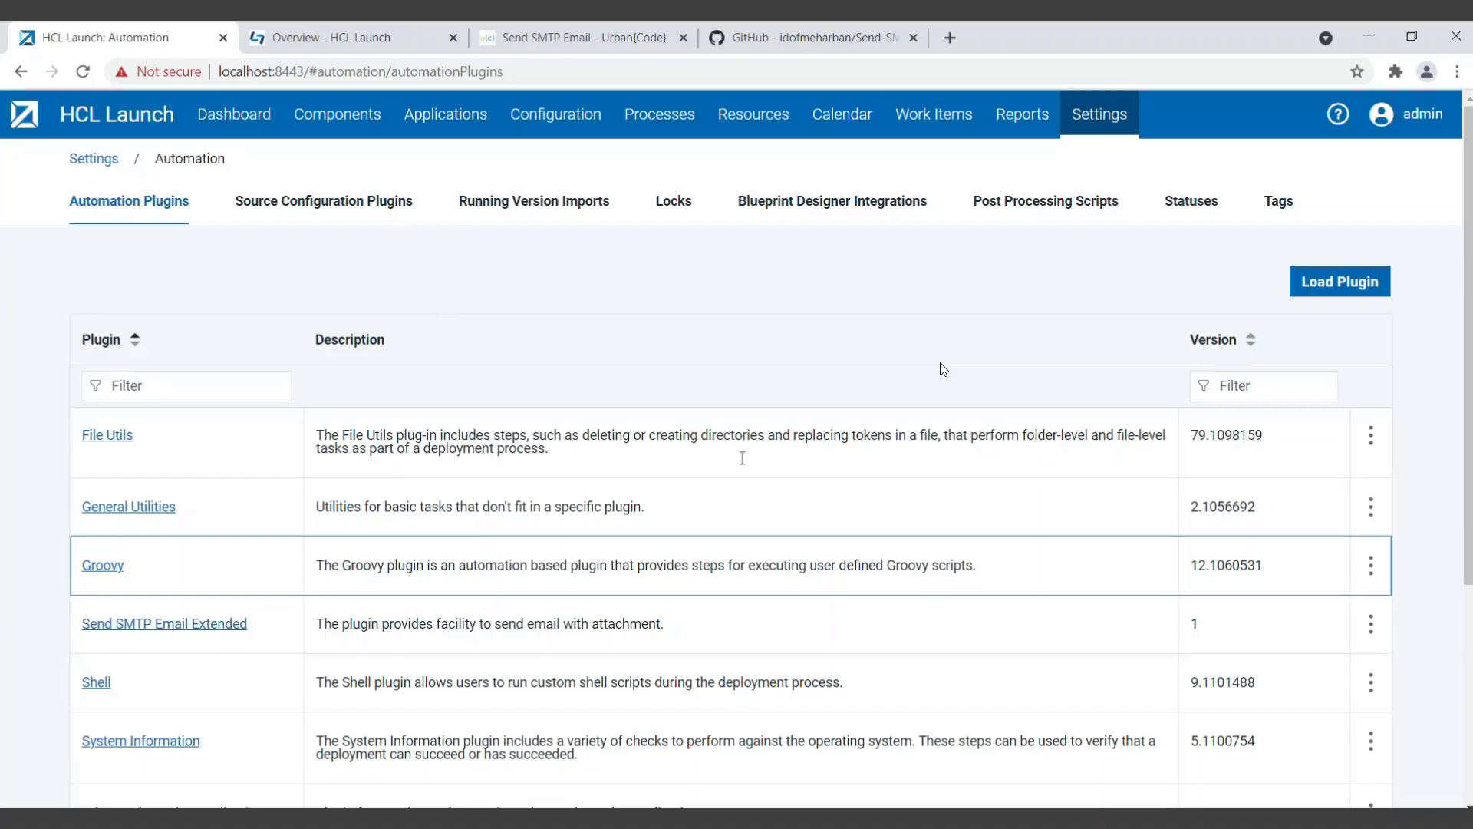
Open the System Settings and examine the Mail Server Settings section.
click(1099, 115)
scroll(844, 553, down, 3)
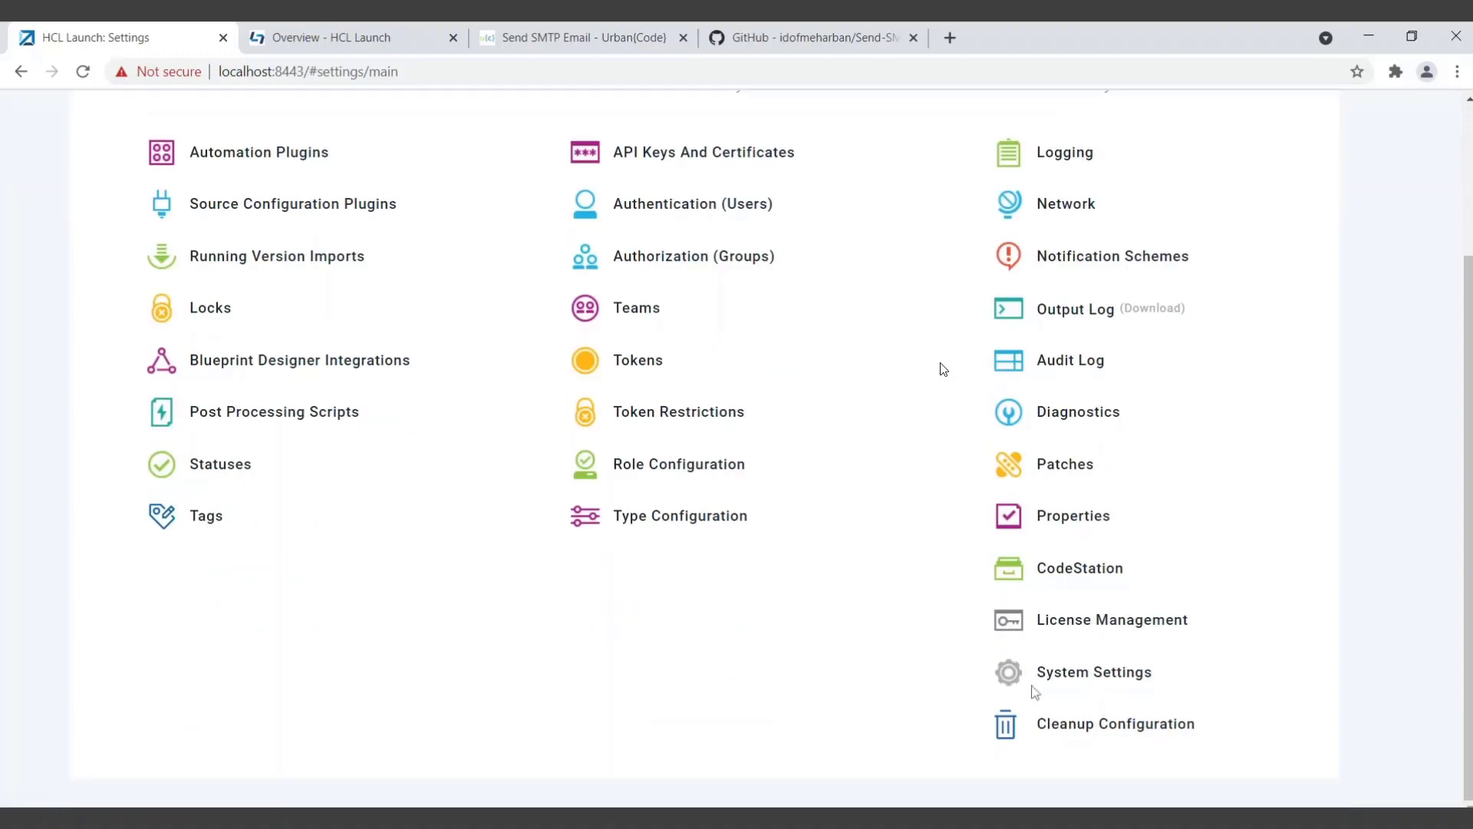
click(1066, 675)
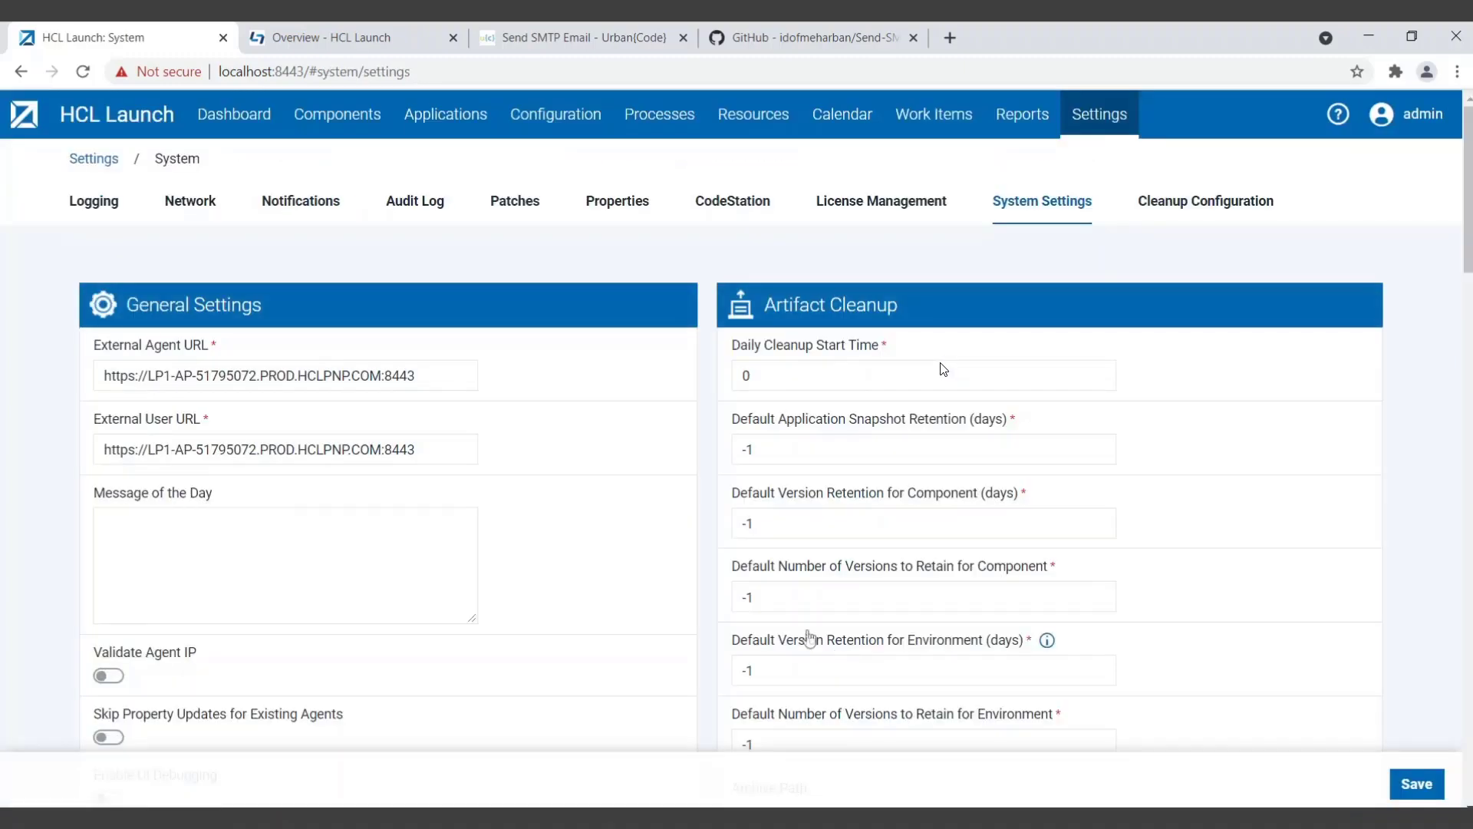
scroll(943, 370, down, 15)
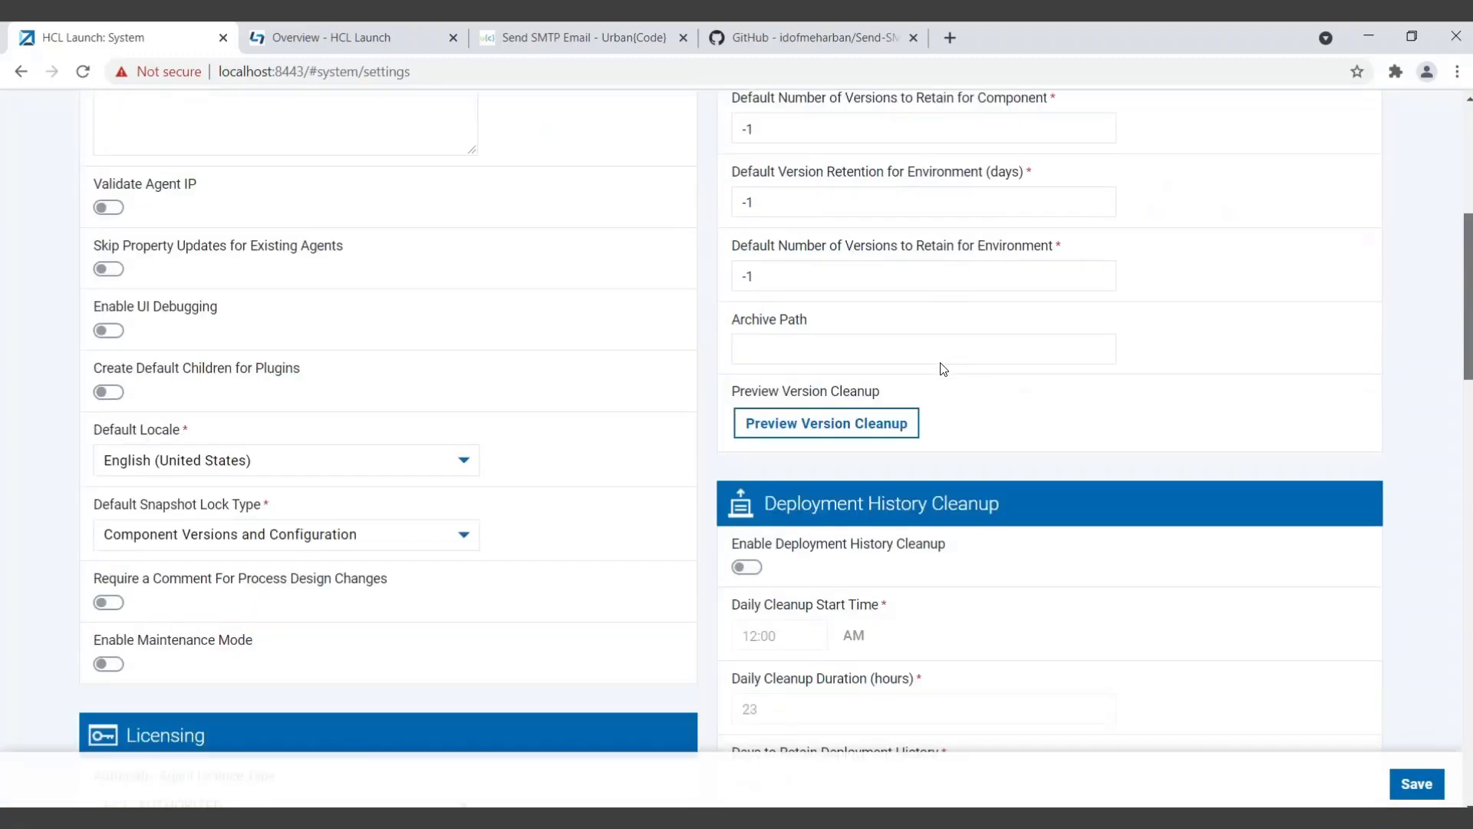
scroll(943, 369, down, 14)
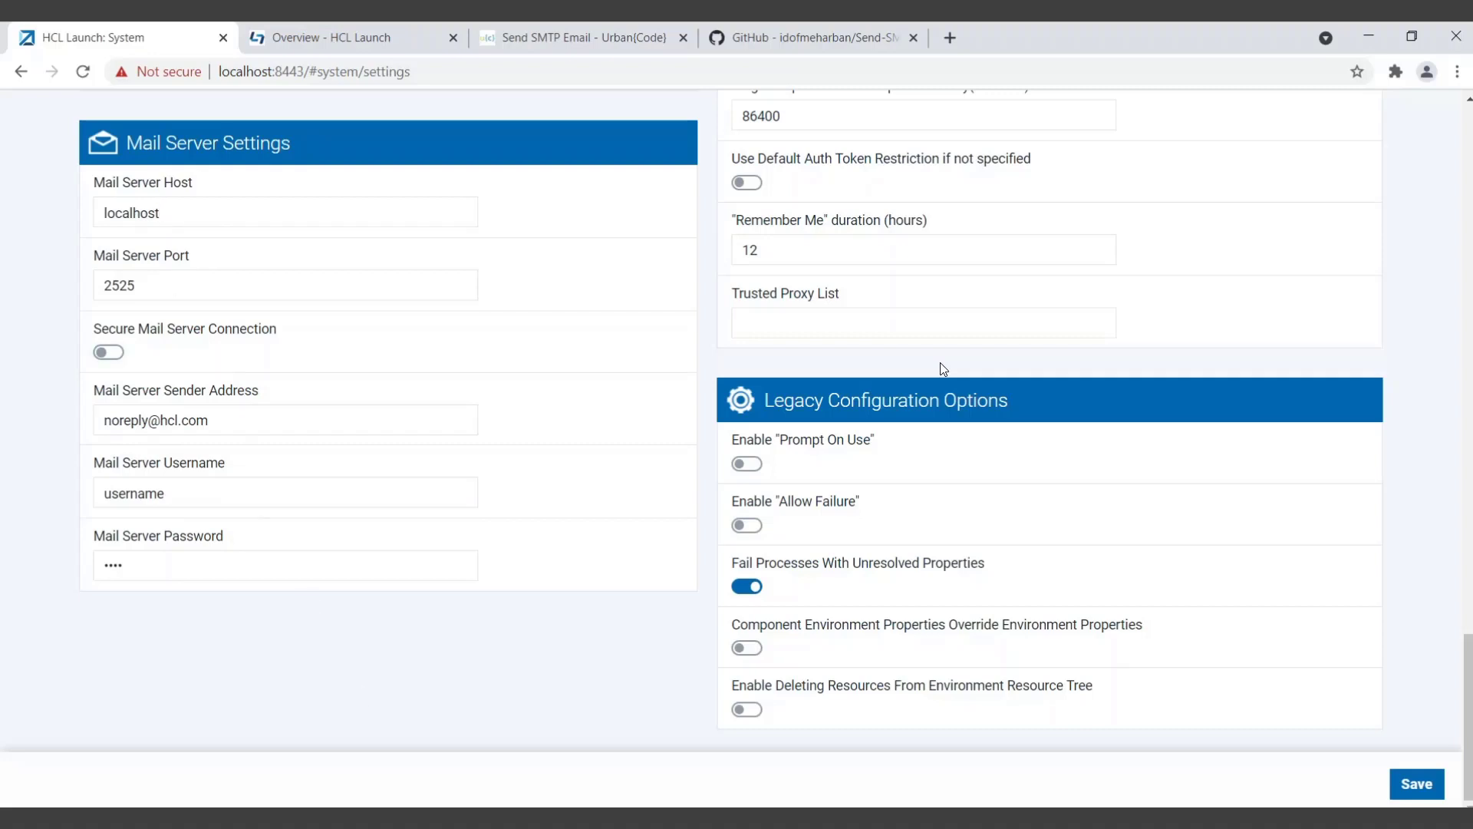
Switch to the fakeSMTP-latest folder, open a command prompt there and run java -jar fakeSMTP-2.0.jar.
click(367, 760)
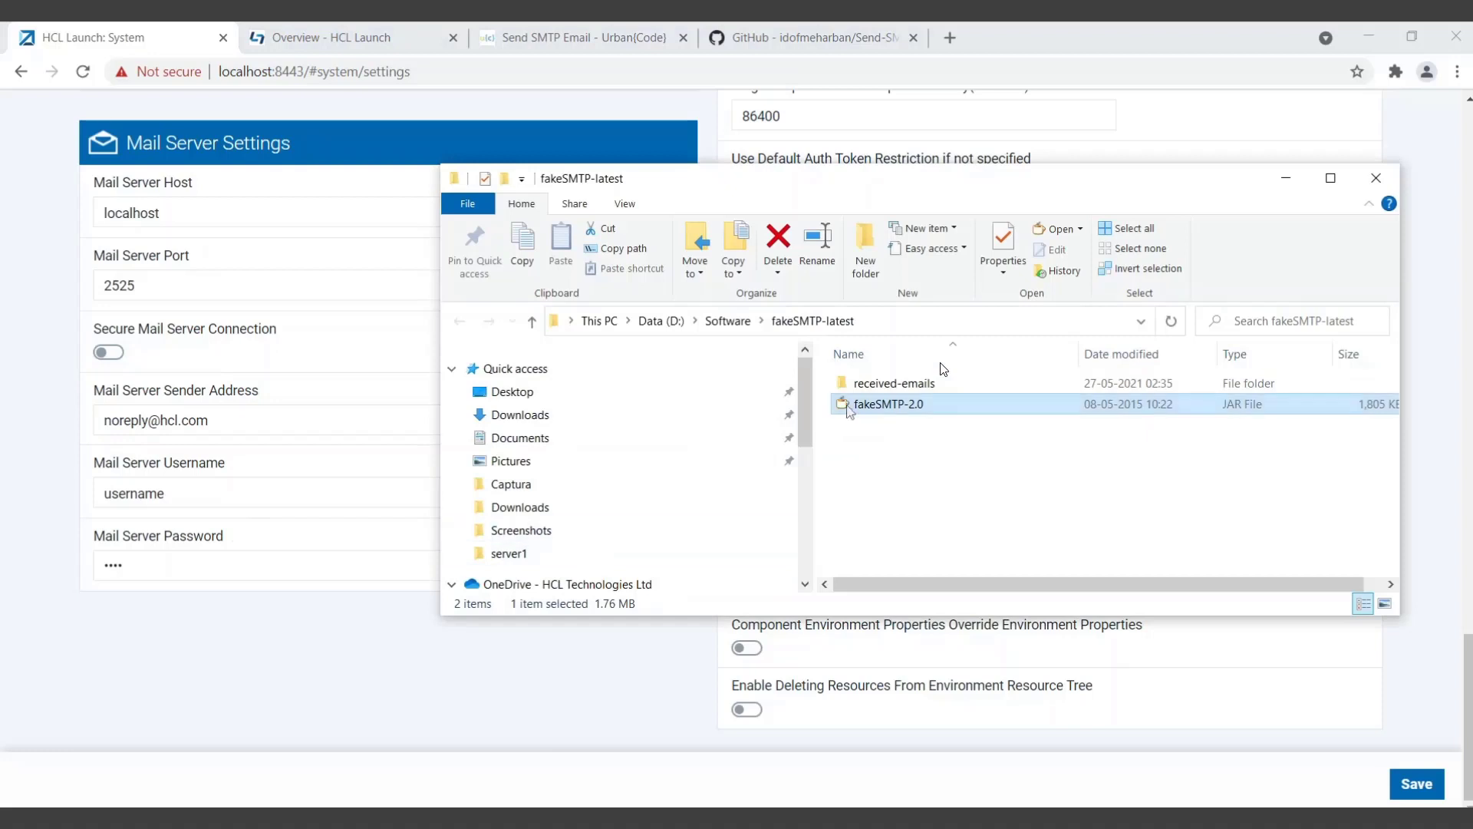
double_click(883, 407)
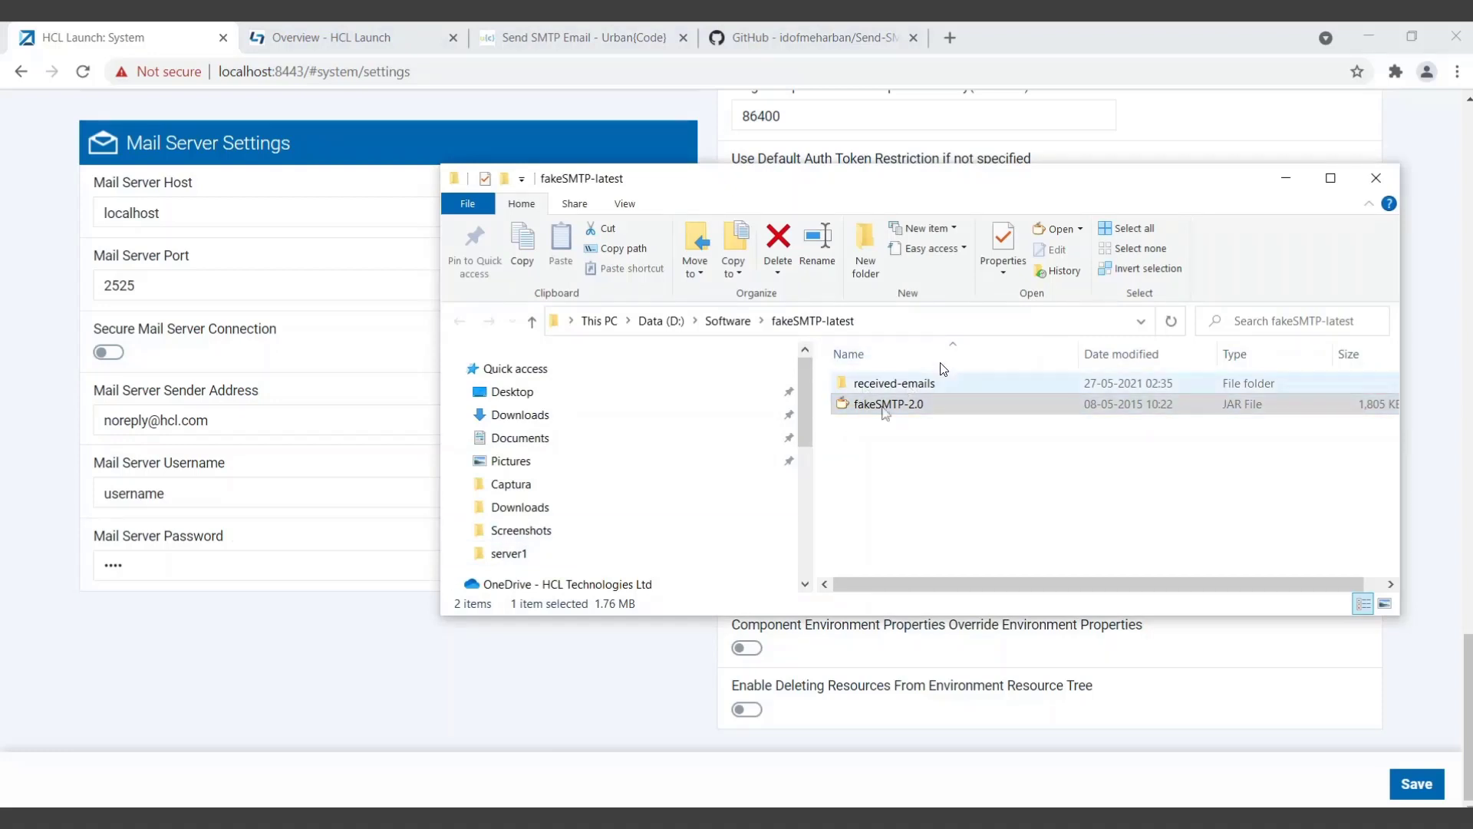
click(898, 322)
text(cmd.exe)
key(Return)
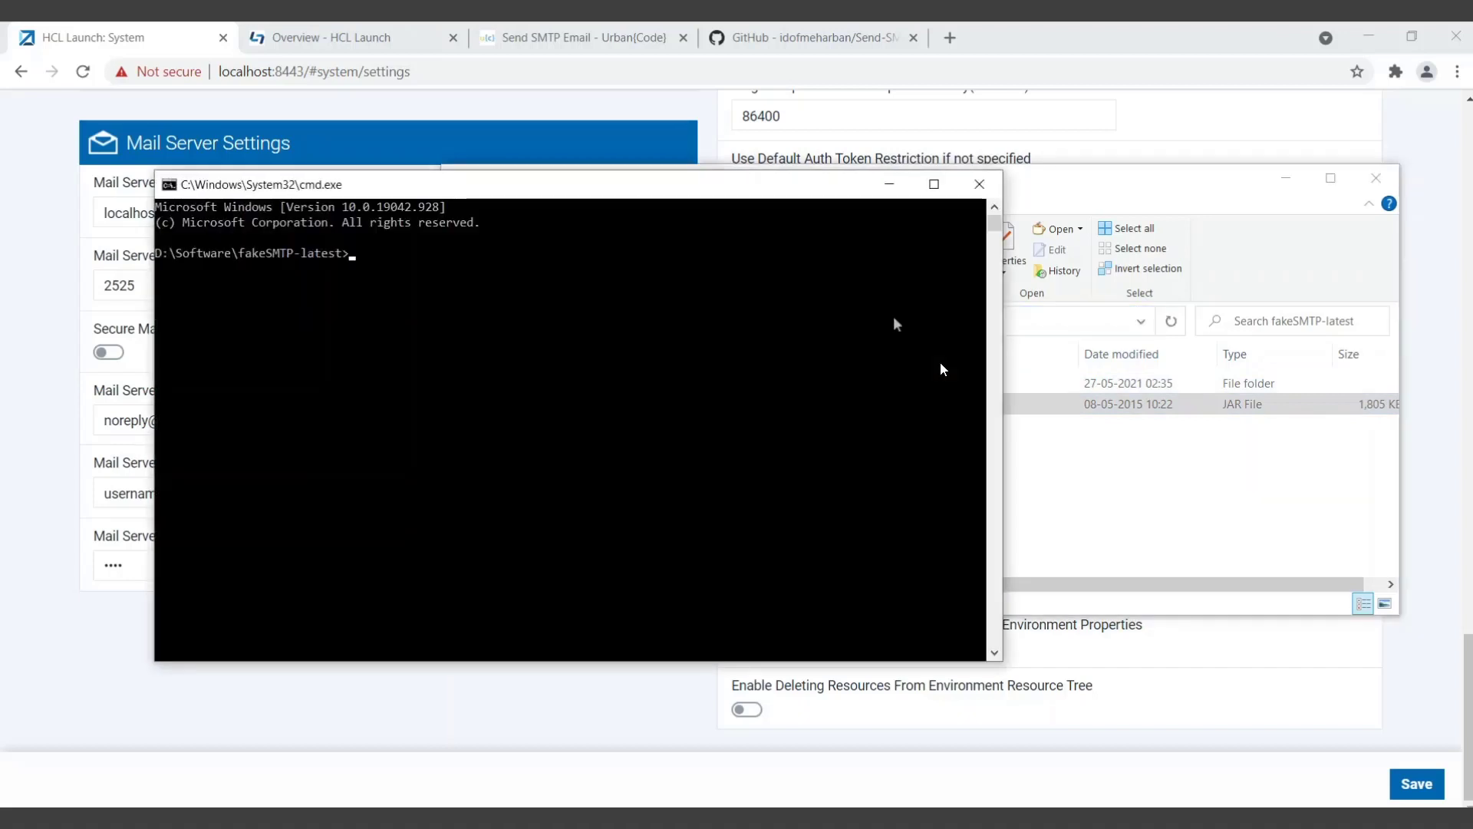
text(java -jar f)
key(Tab)
key(Return)
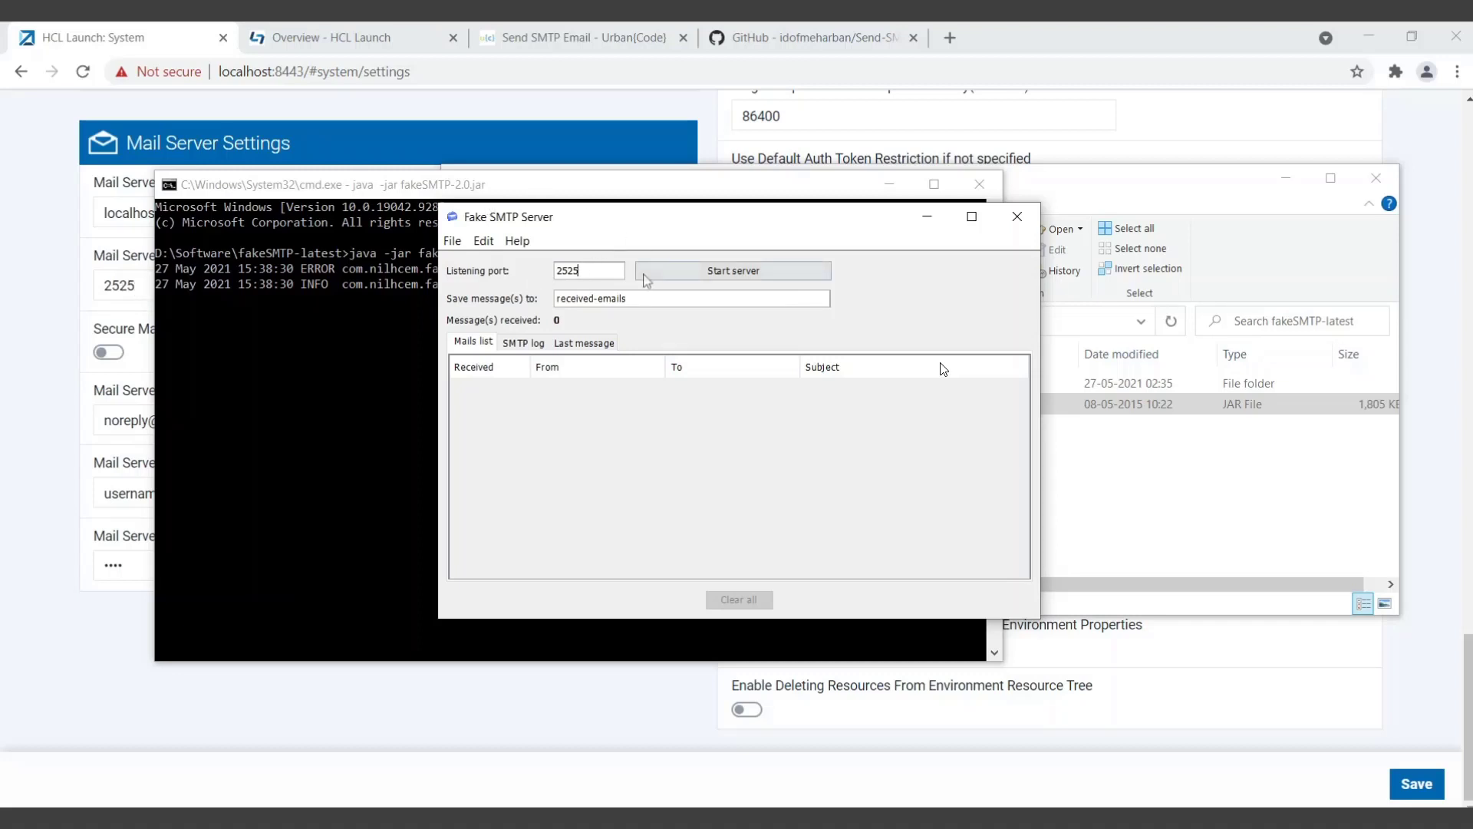
Start the Fake SMTP server on listening port 2525, and minimize its window, the command prompt and the folder window.
click(735, 272)
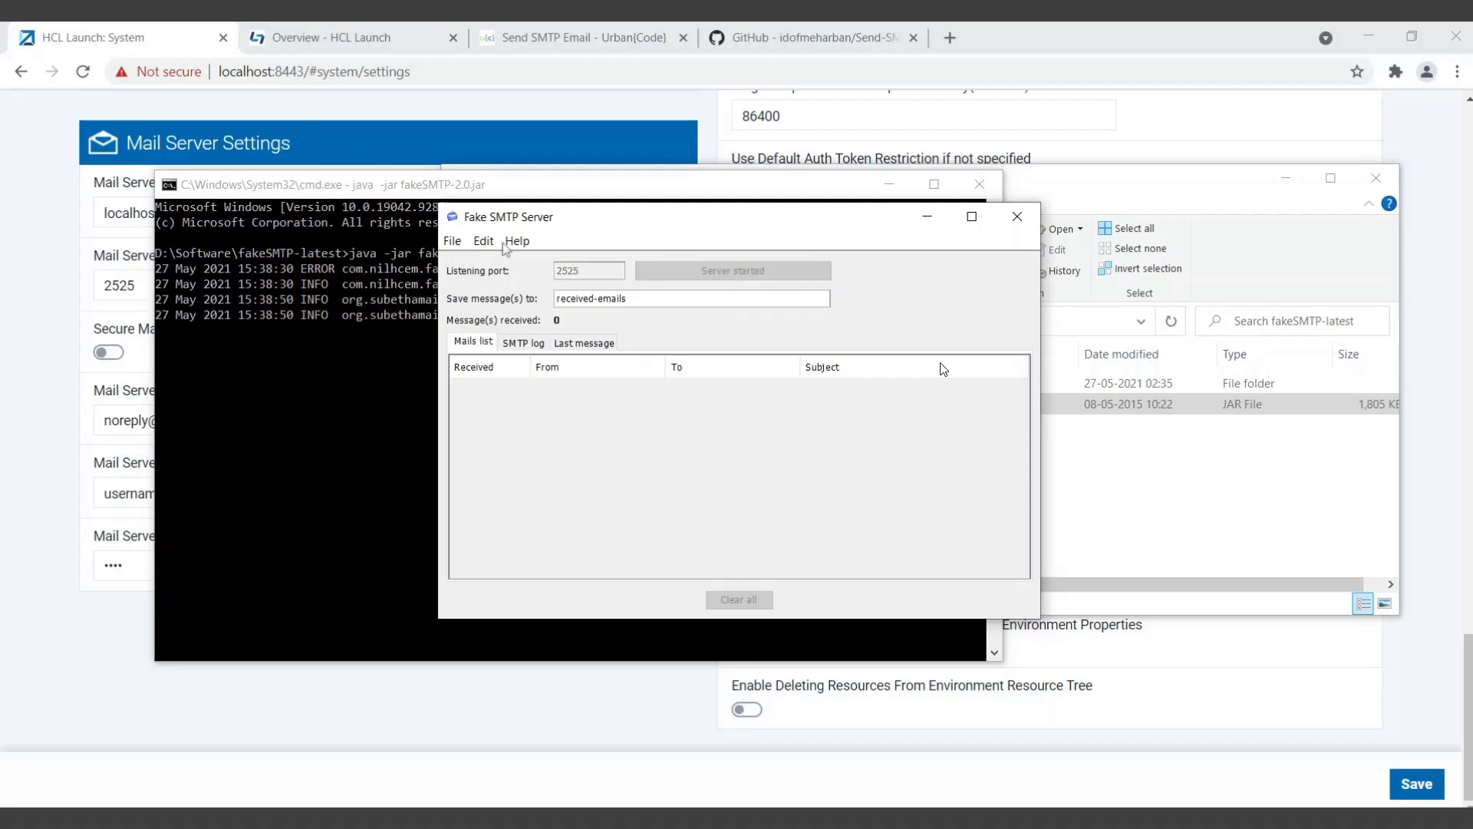
click(926, 222)
click(889, 185)
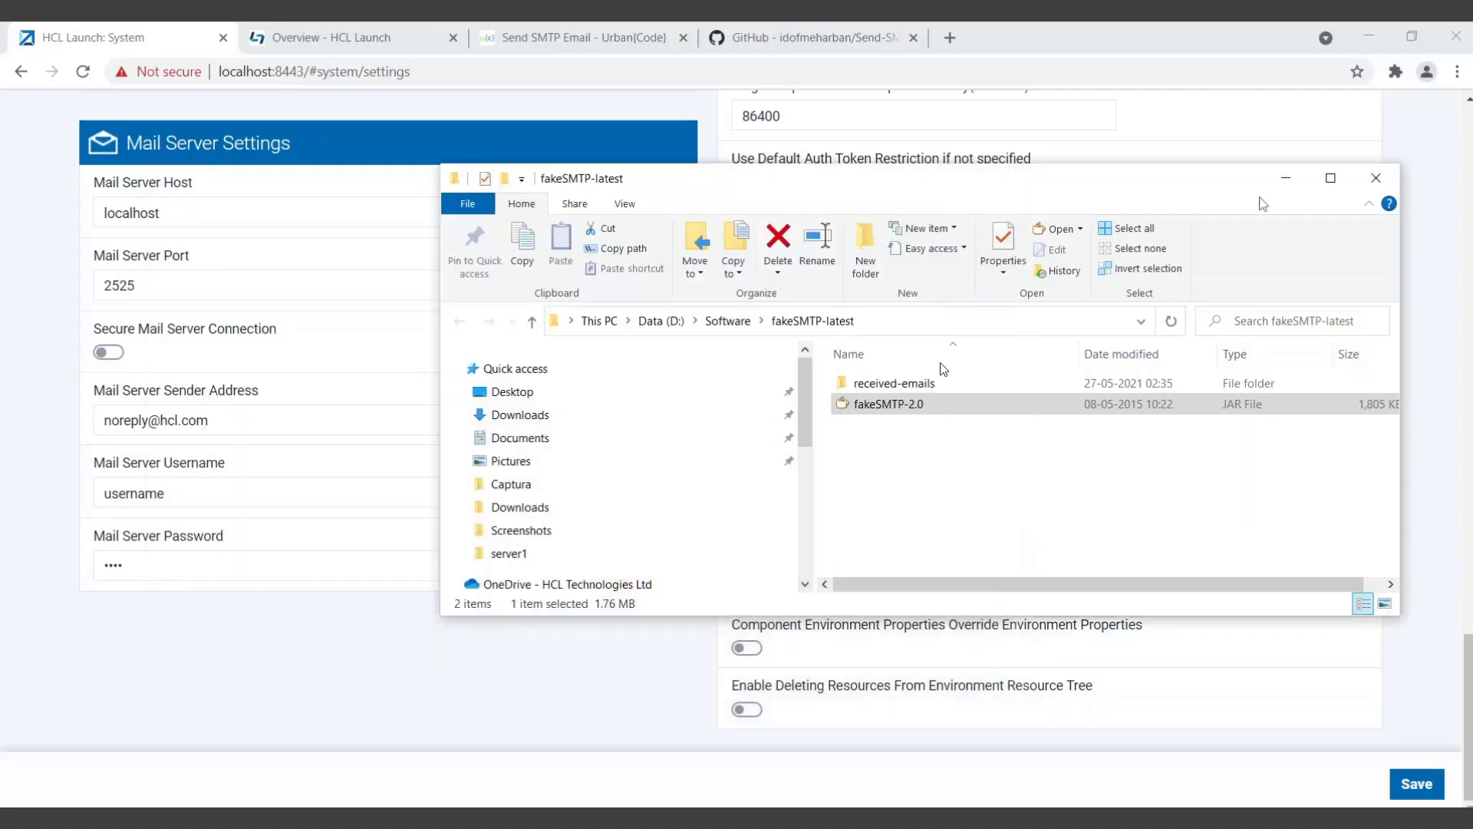
click(1286, 181)
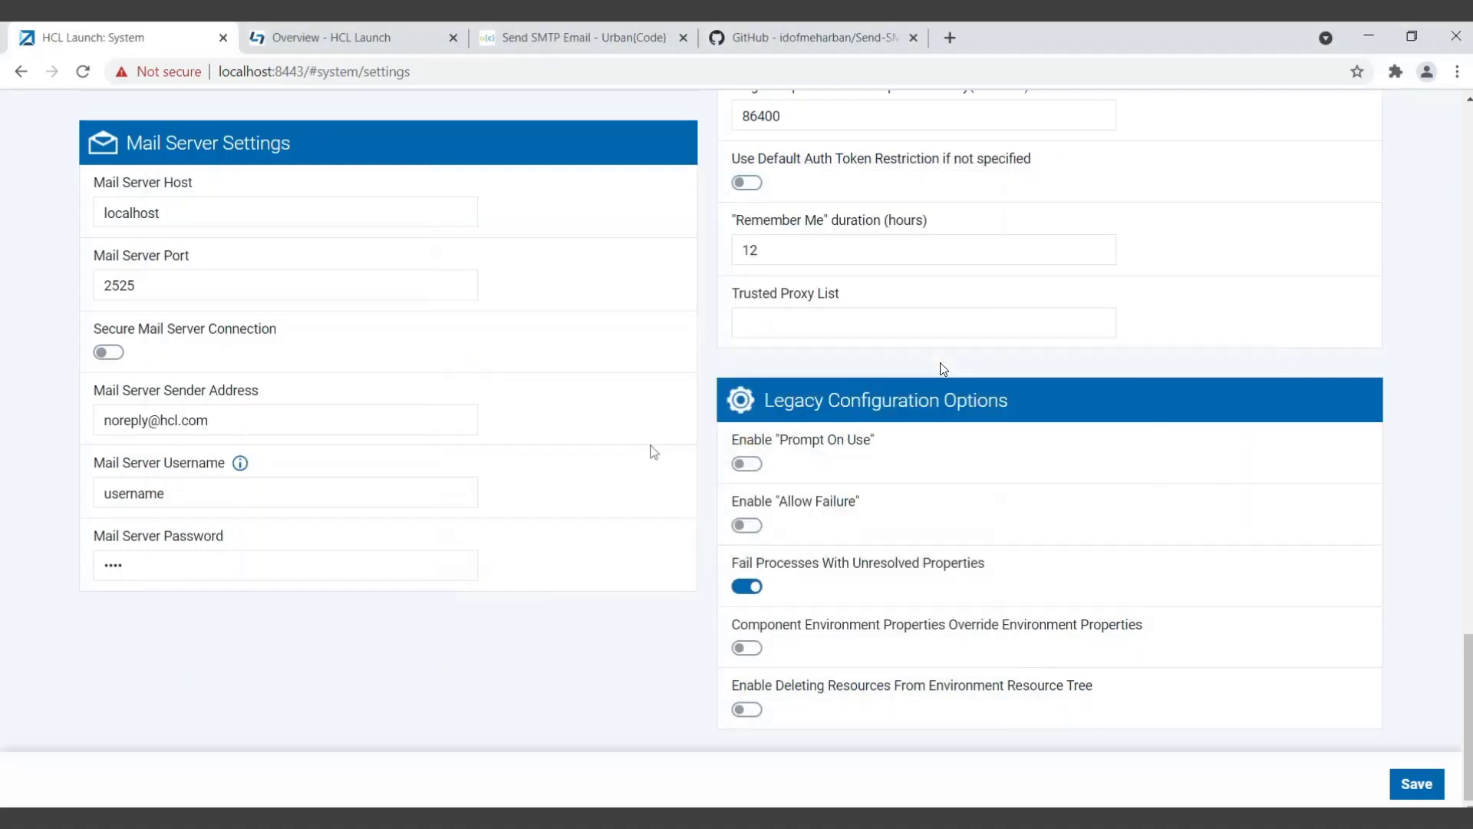
Check LaunchApp's environments and components, and open the design of its LaunchDeploy application process.
scroll(943, 369, up, 20)
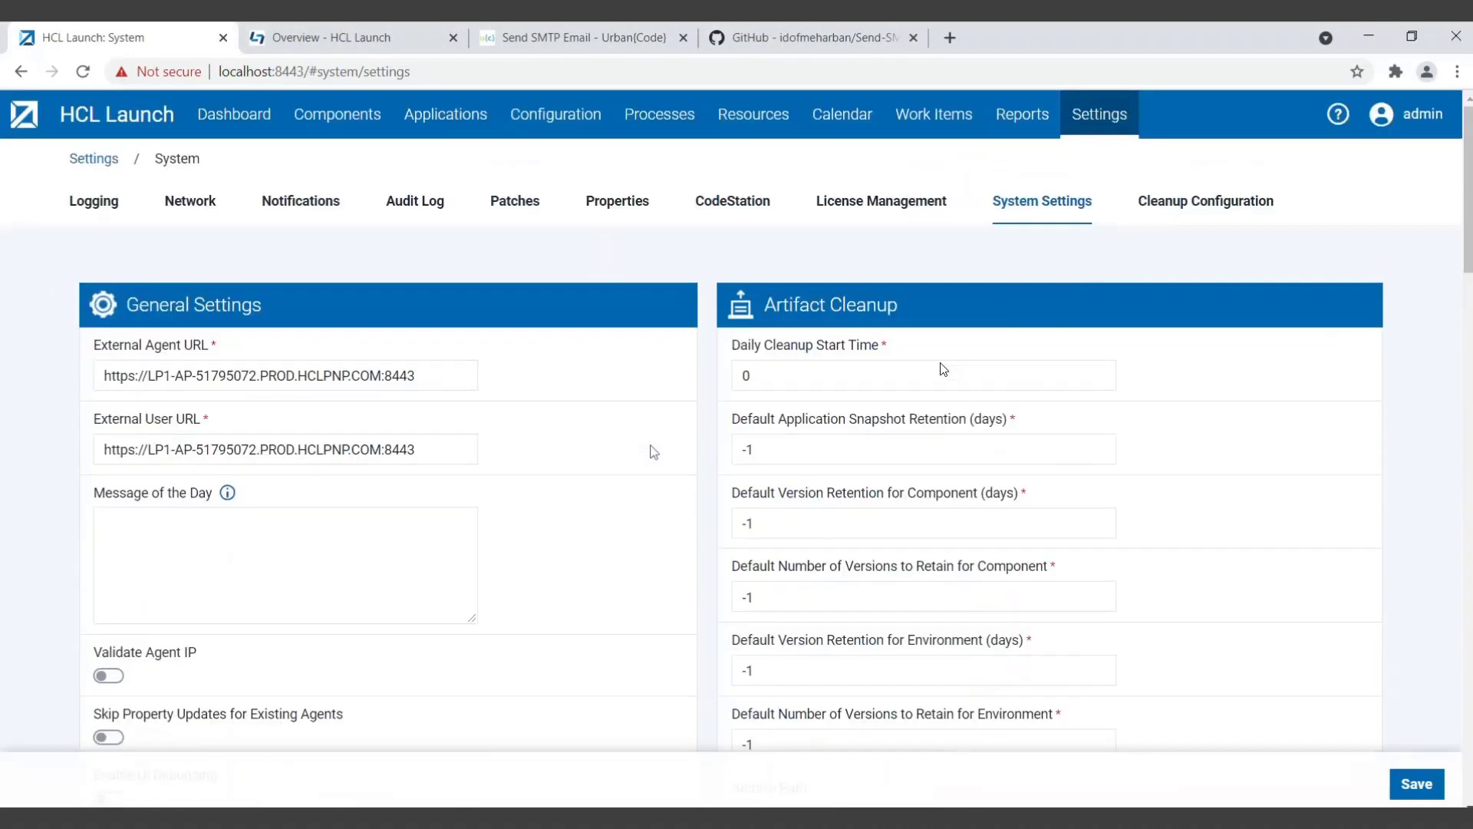
click(450, 117)
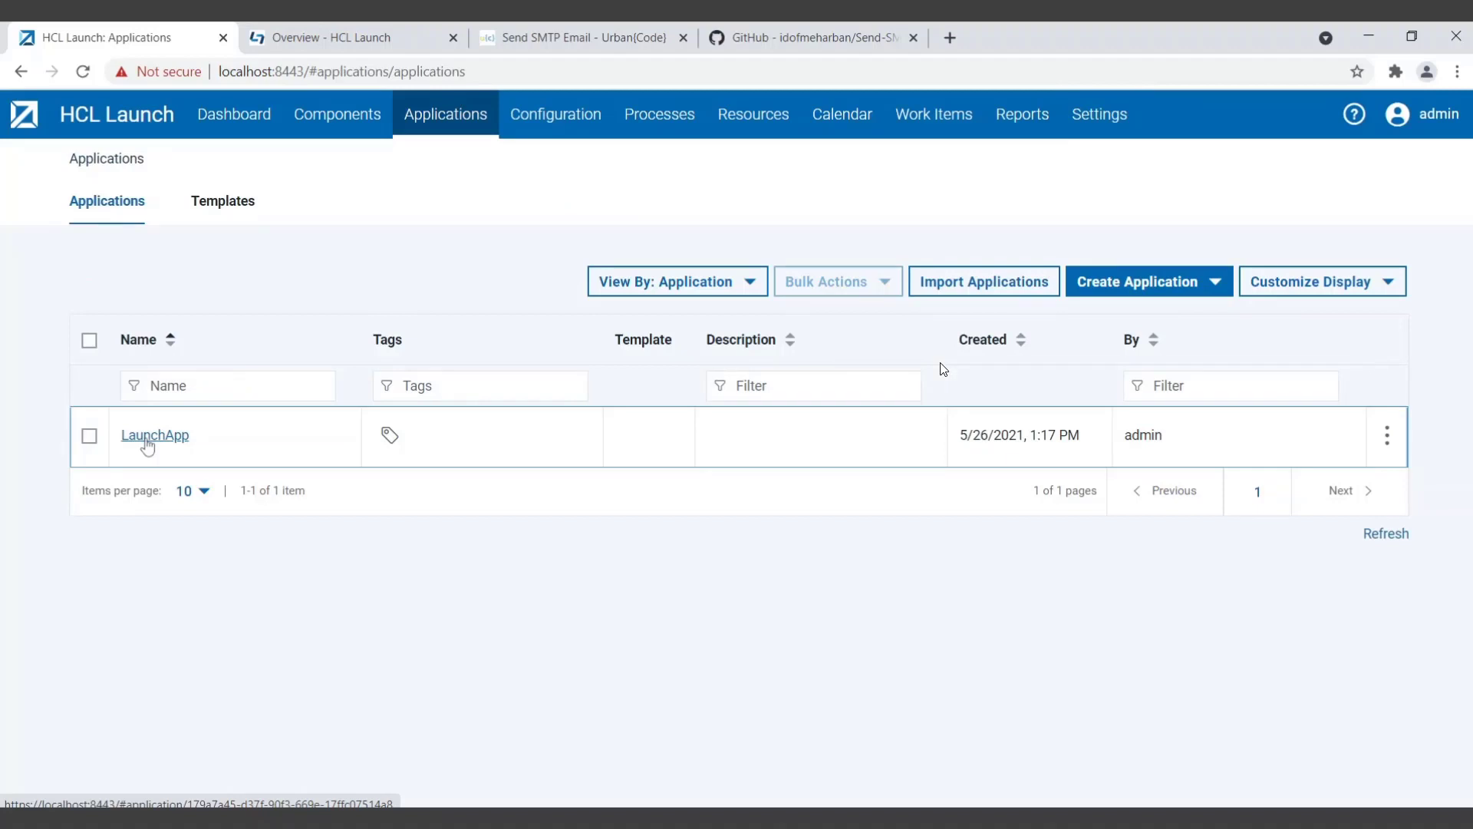
click(148, 438)
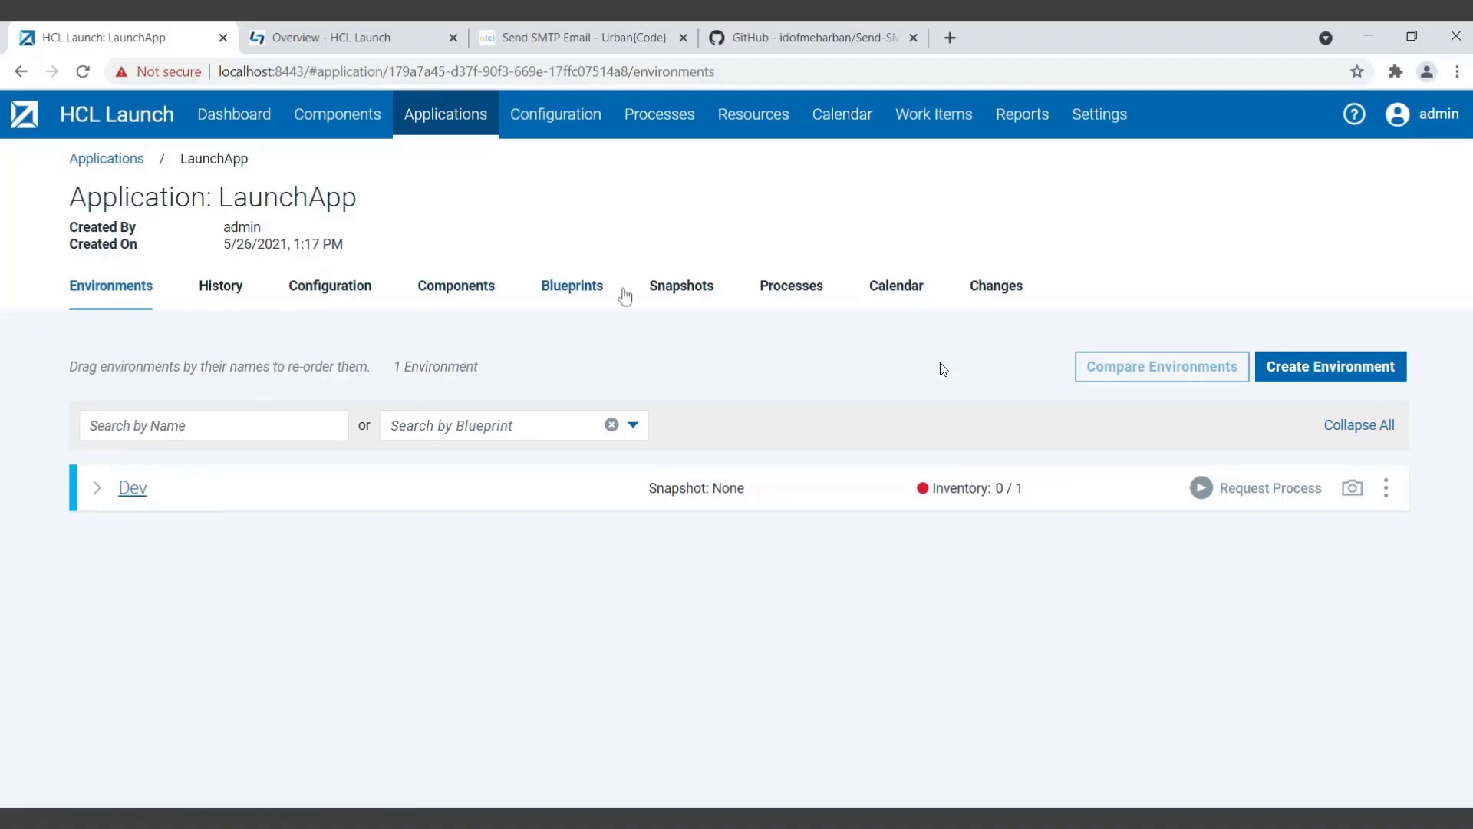
click(477, 292)
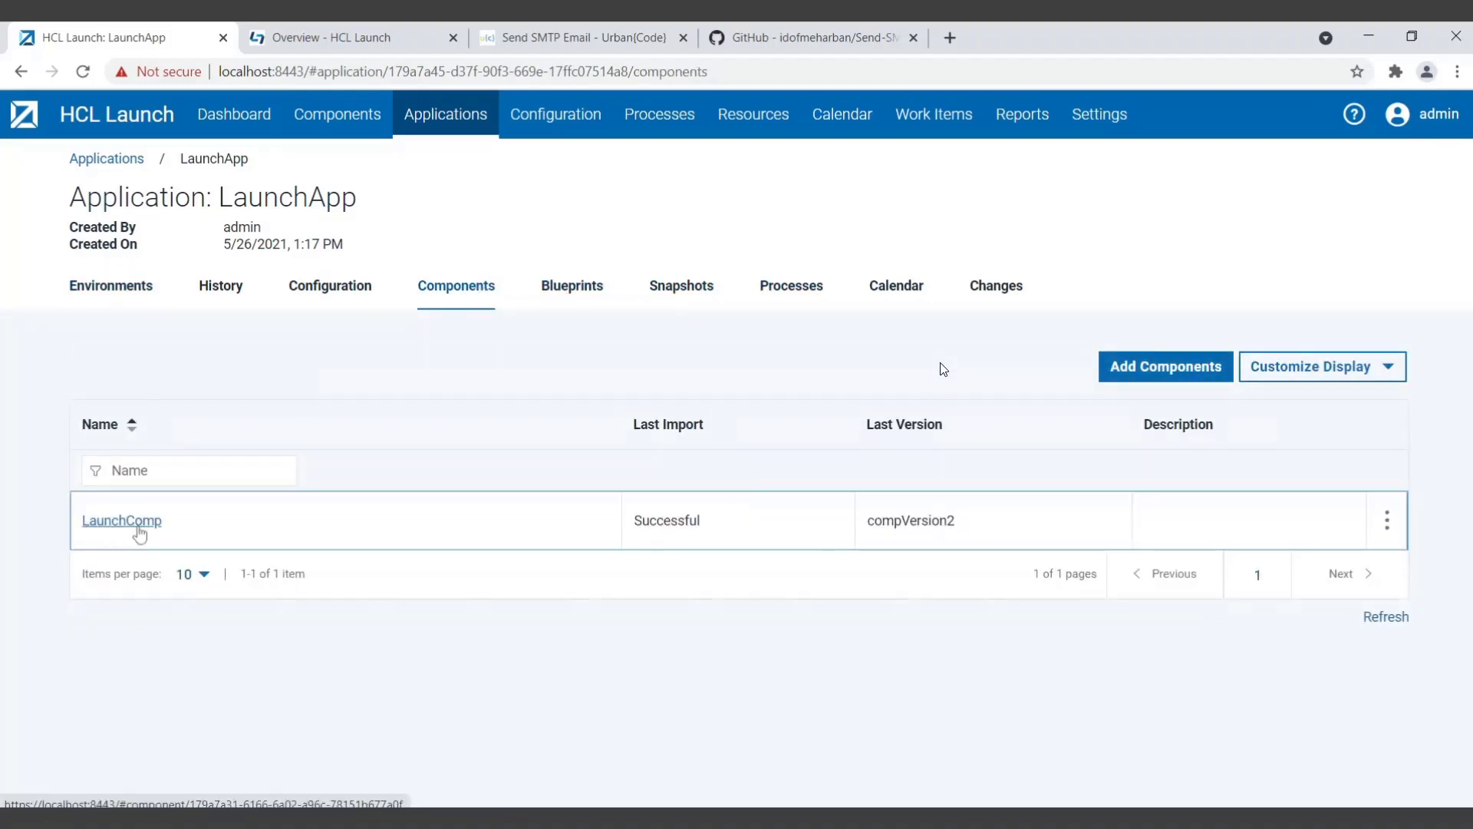
click(817, 286)
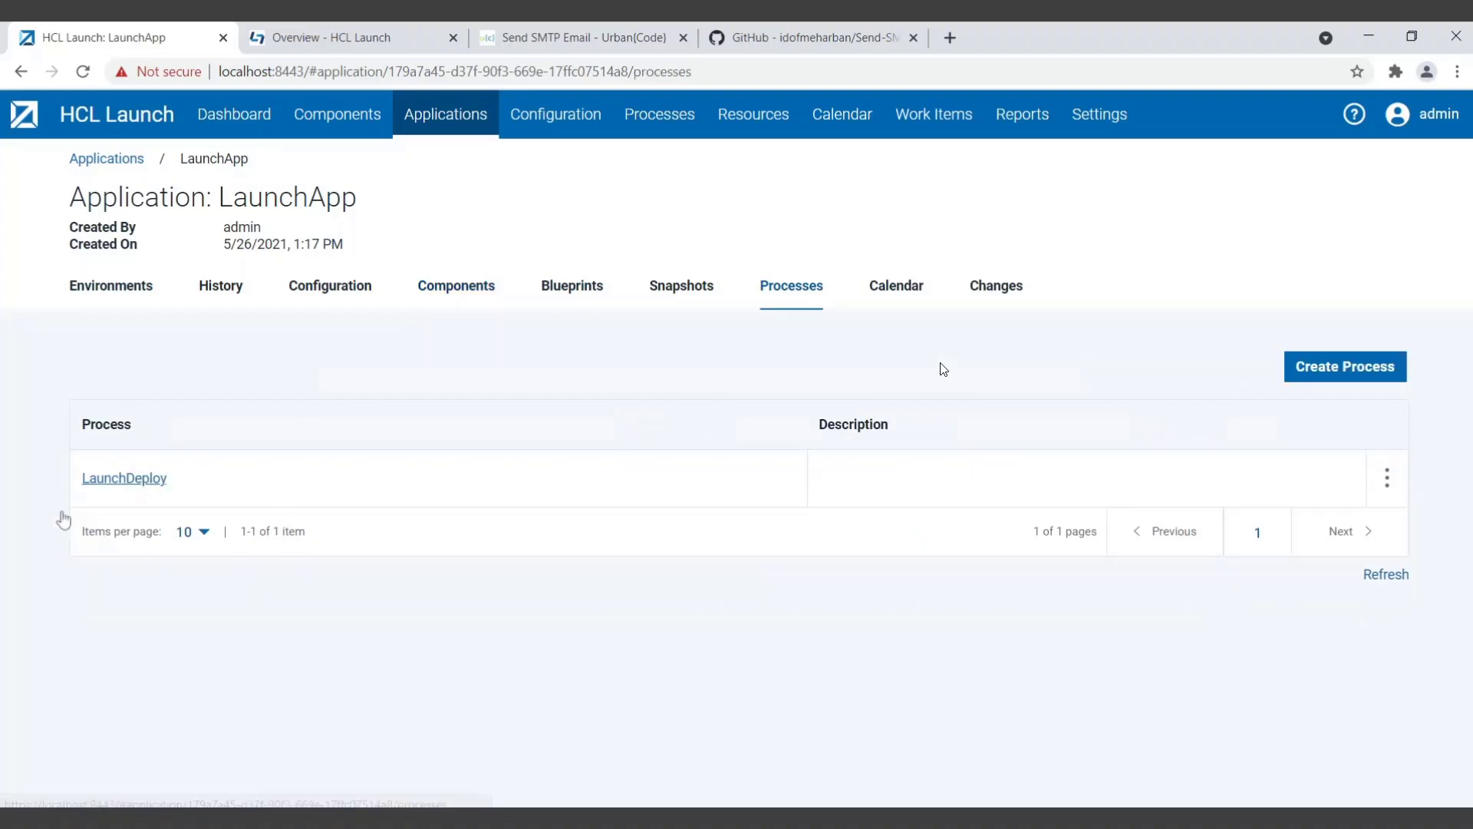
click(123, 478)
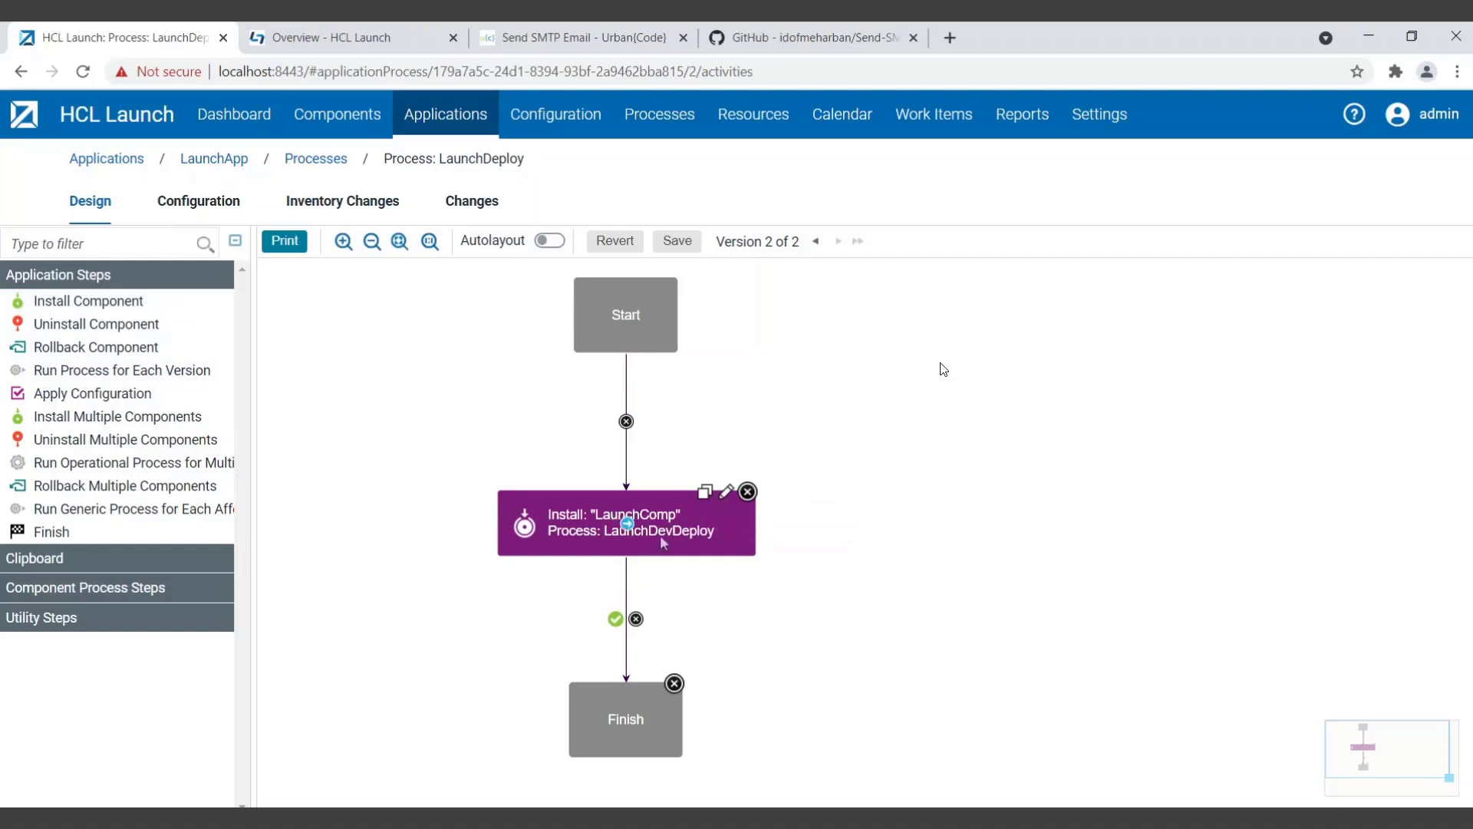
Open the design of the LaunchDevDeploy process belonging to the LaunchComp component.
click(346, 115)
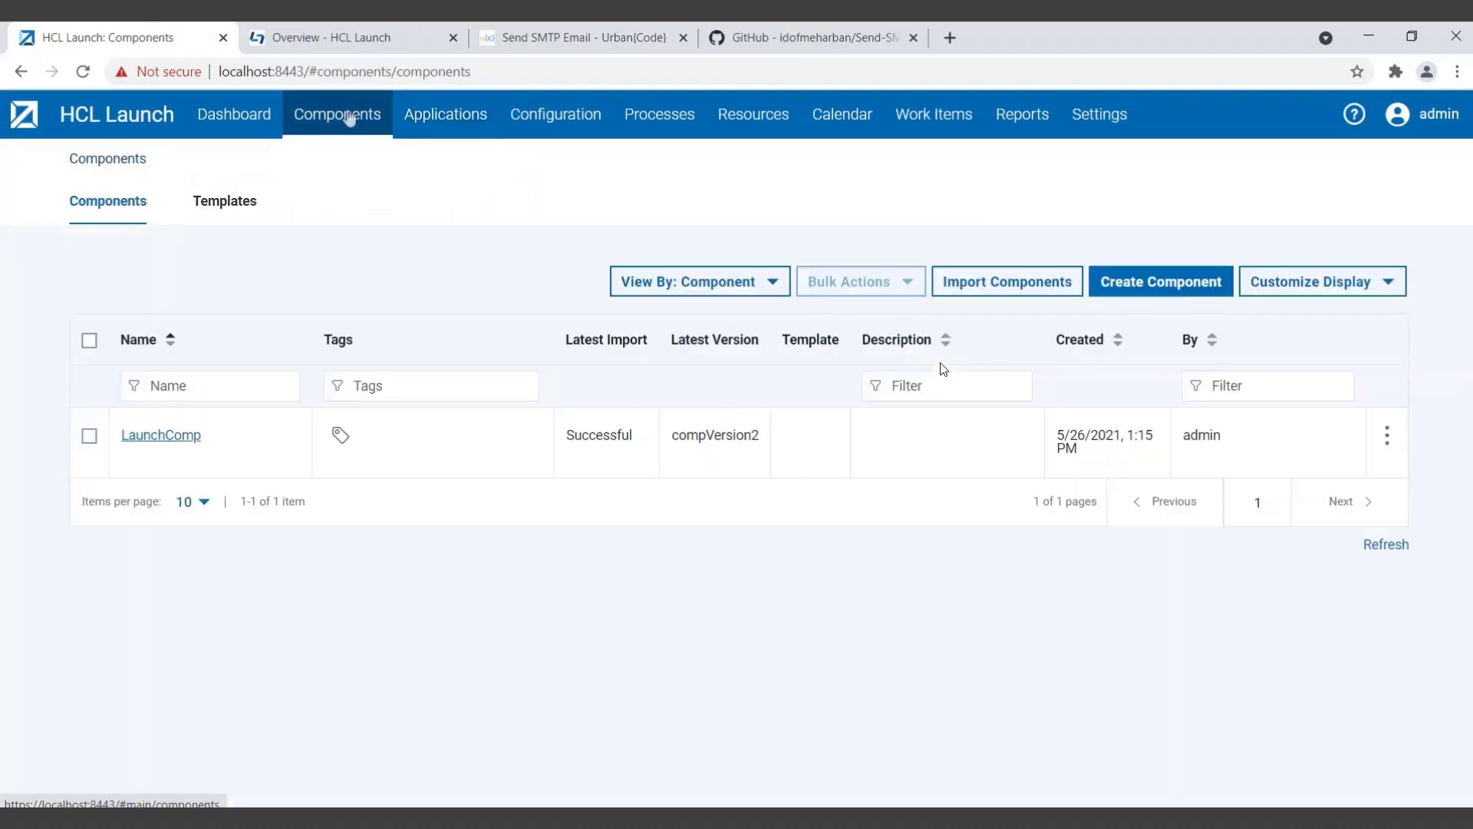
click(168, 438)
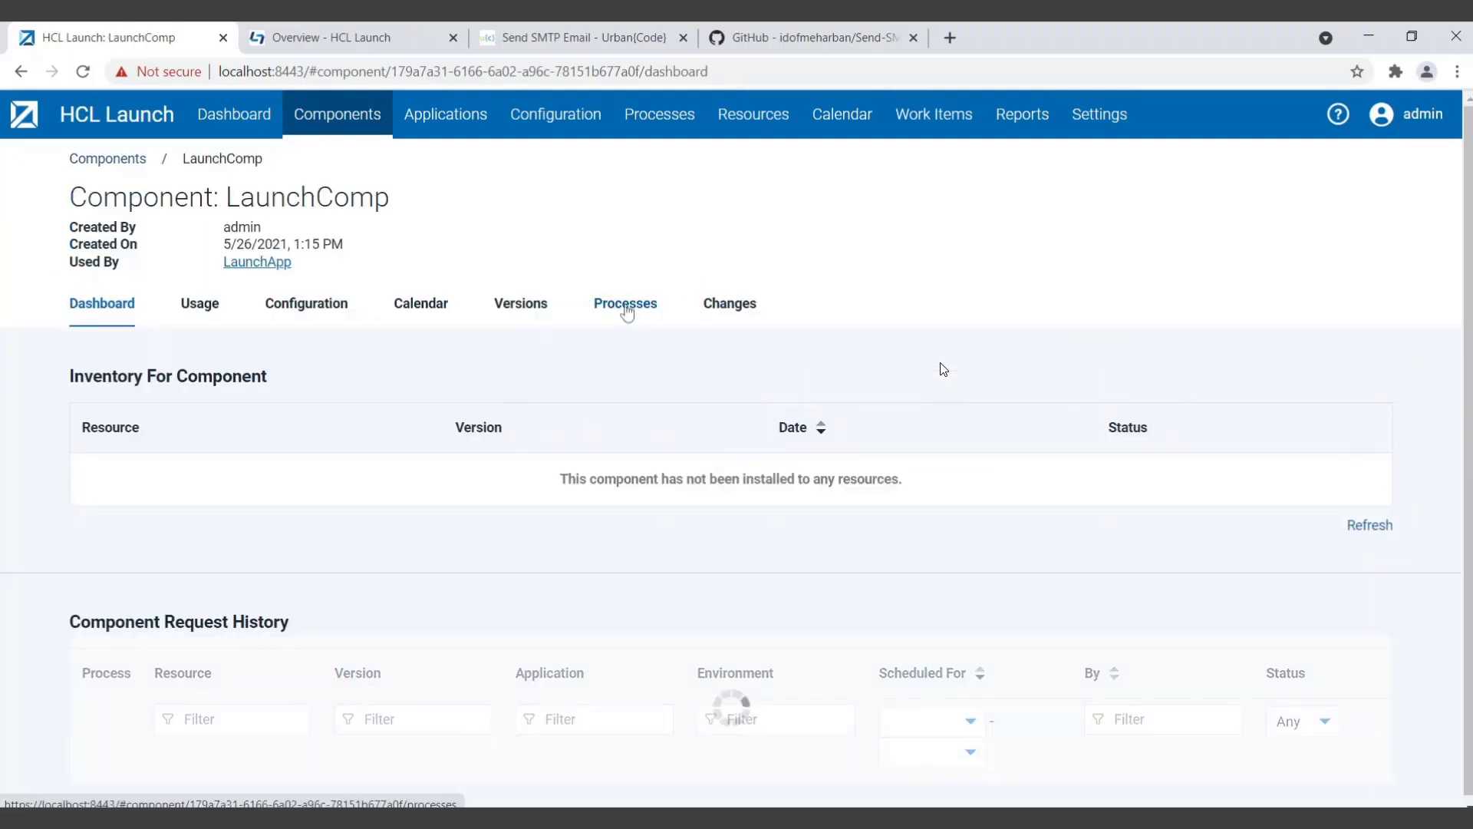
click(627, 309)
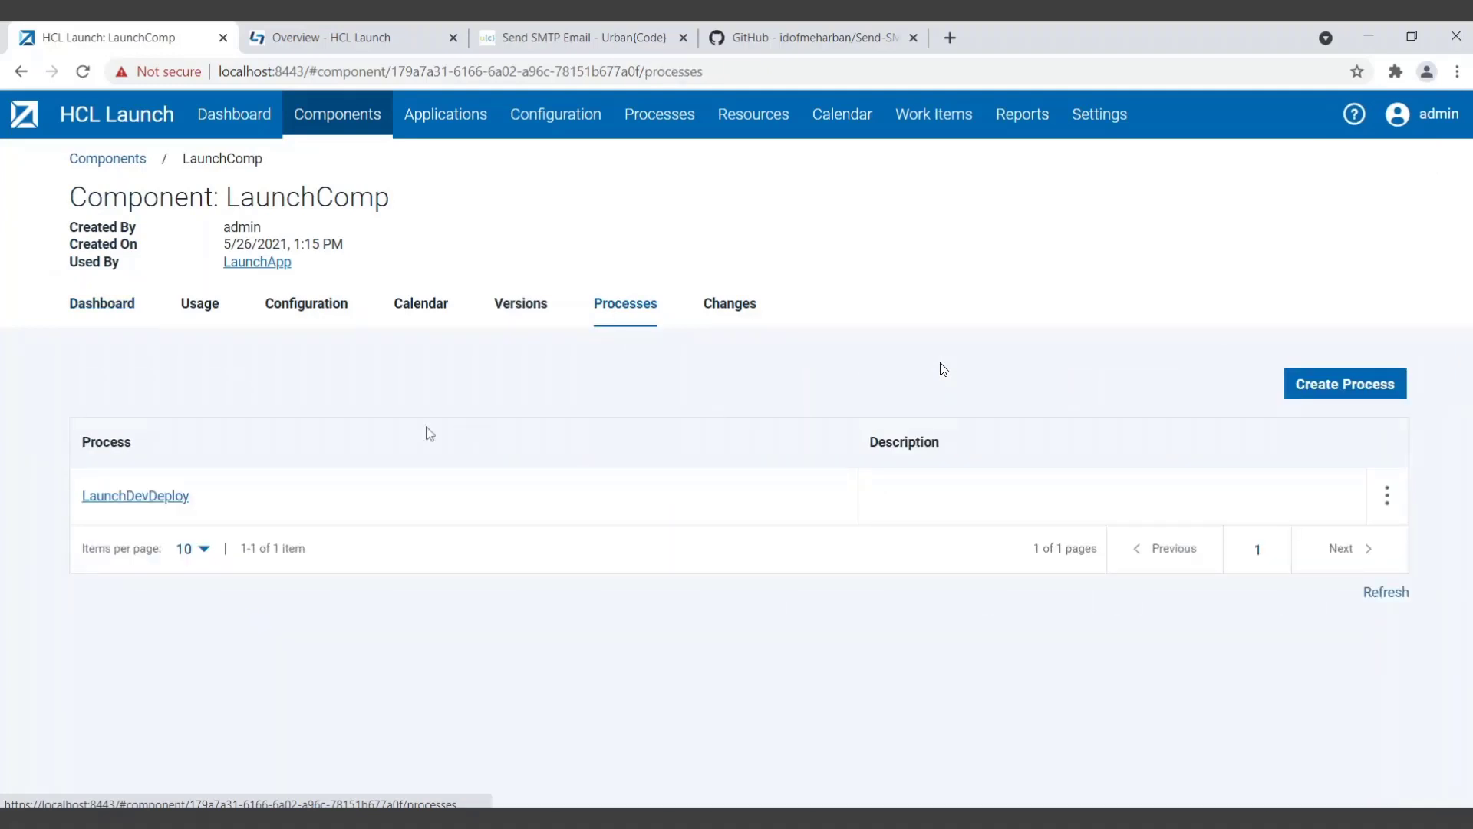
click(132, 498)
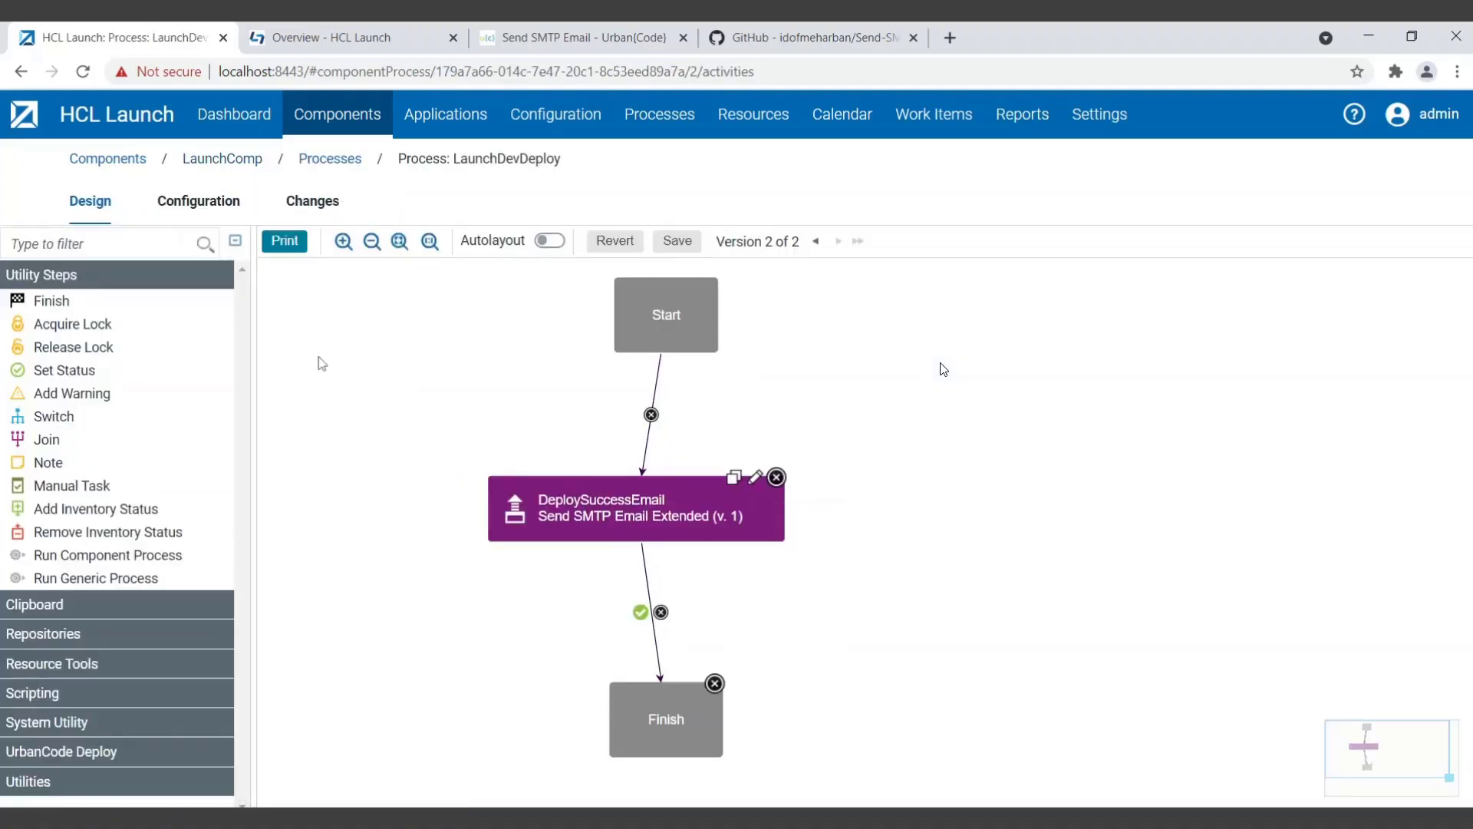
Filter the step palette for email and check the DeploySuccessEmail step's recipient list, subject and message.
click(124, 246)
text(email)
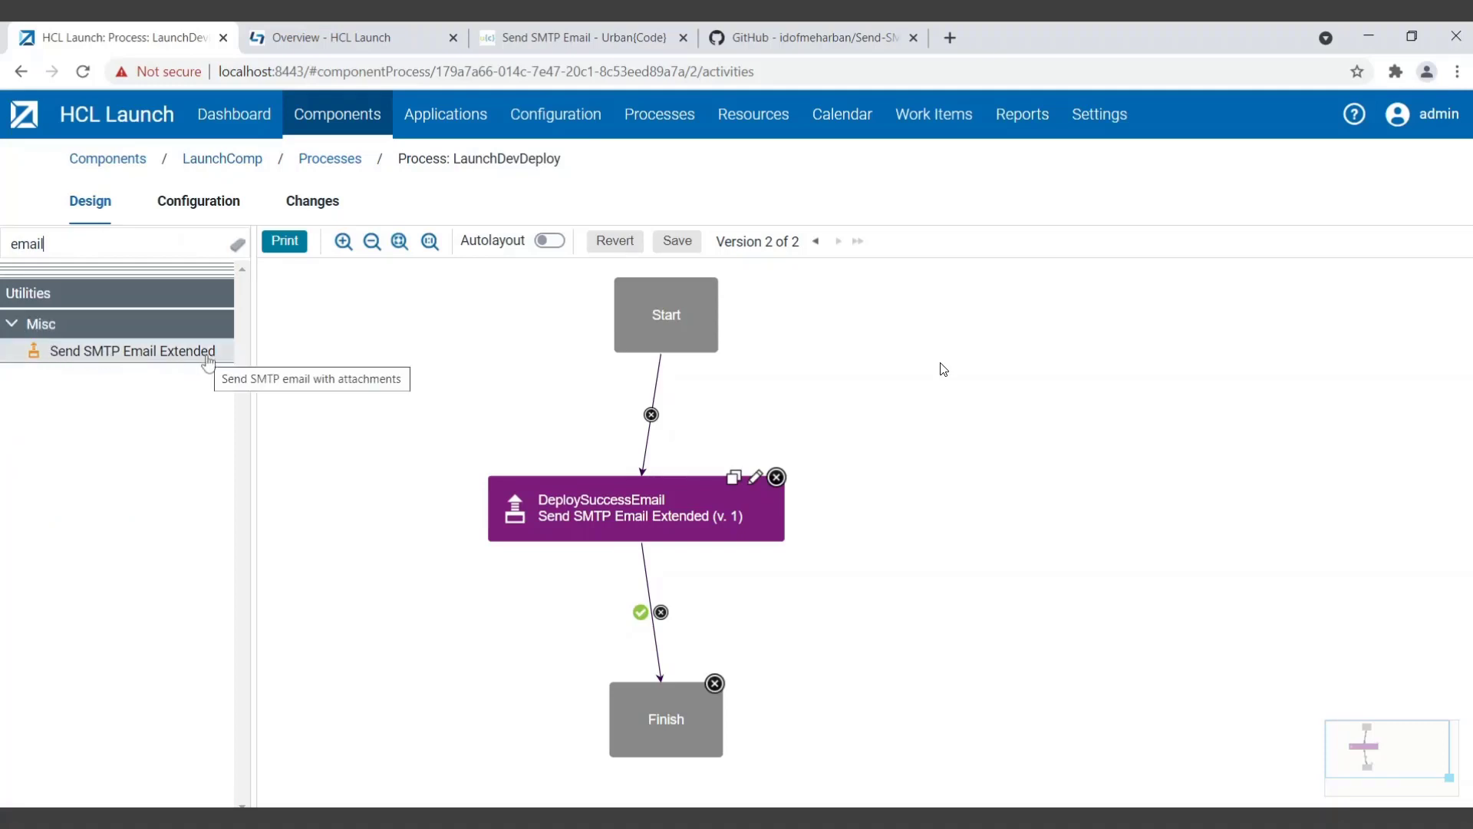
click(754, 484)
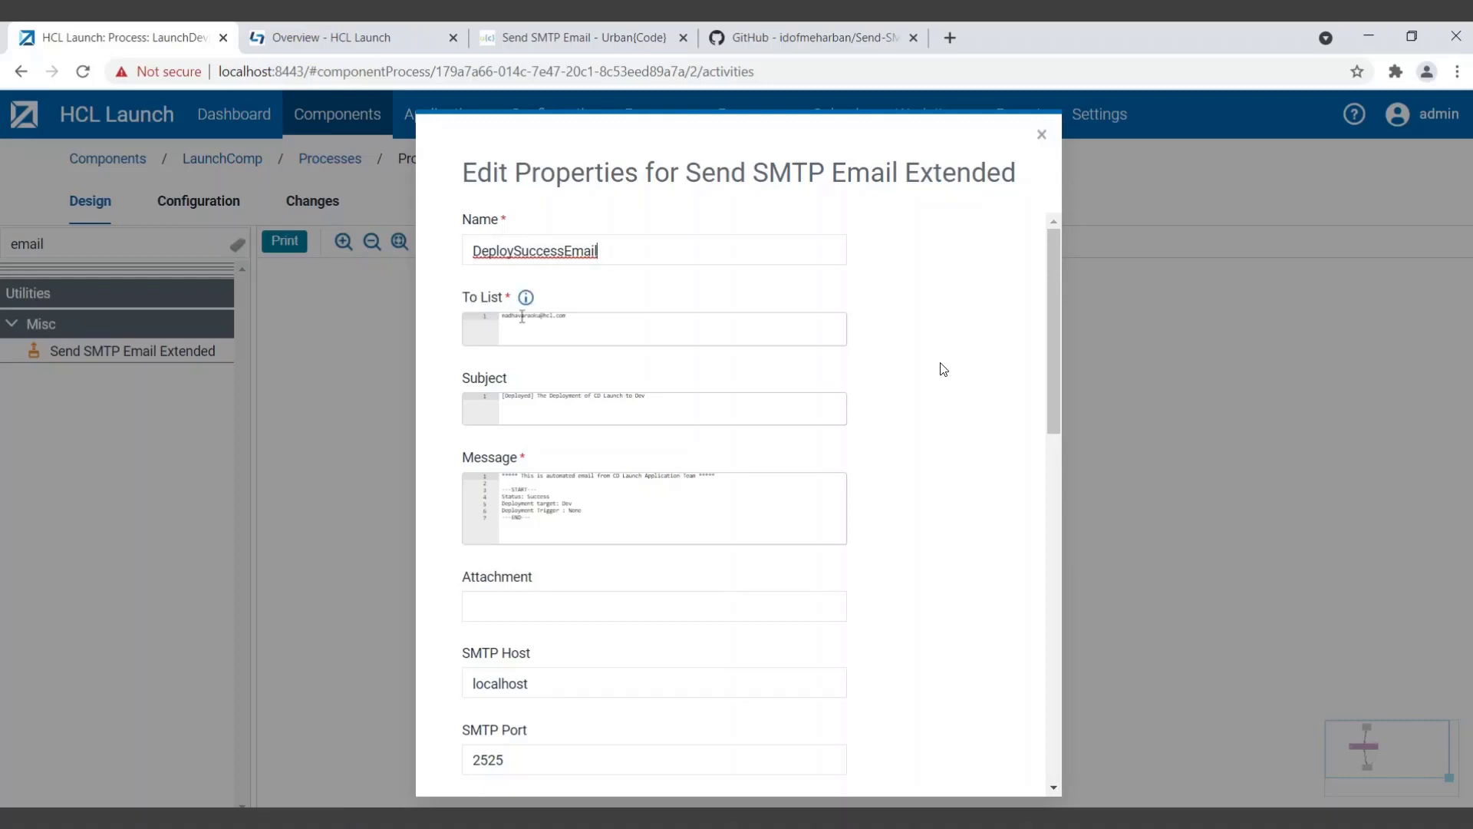
click(522, 316)
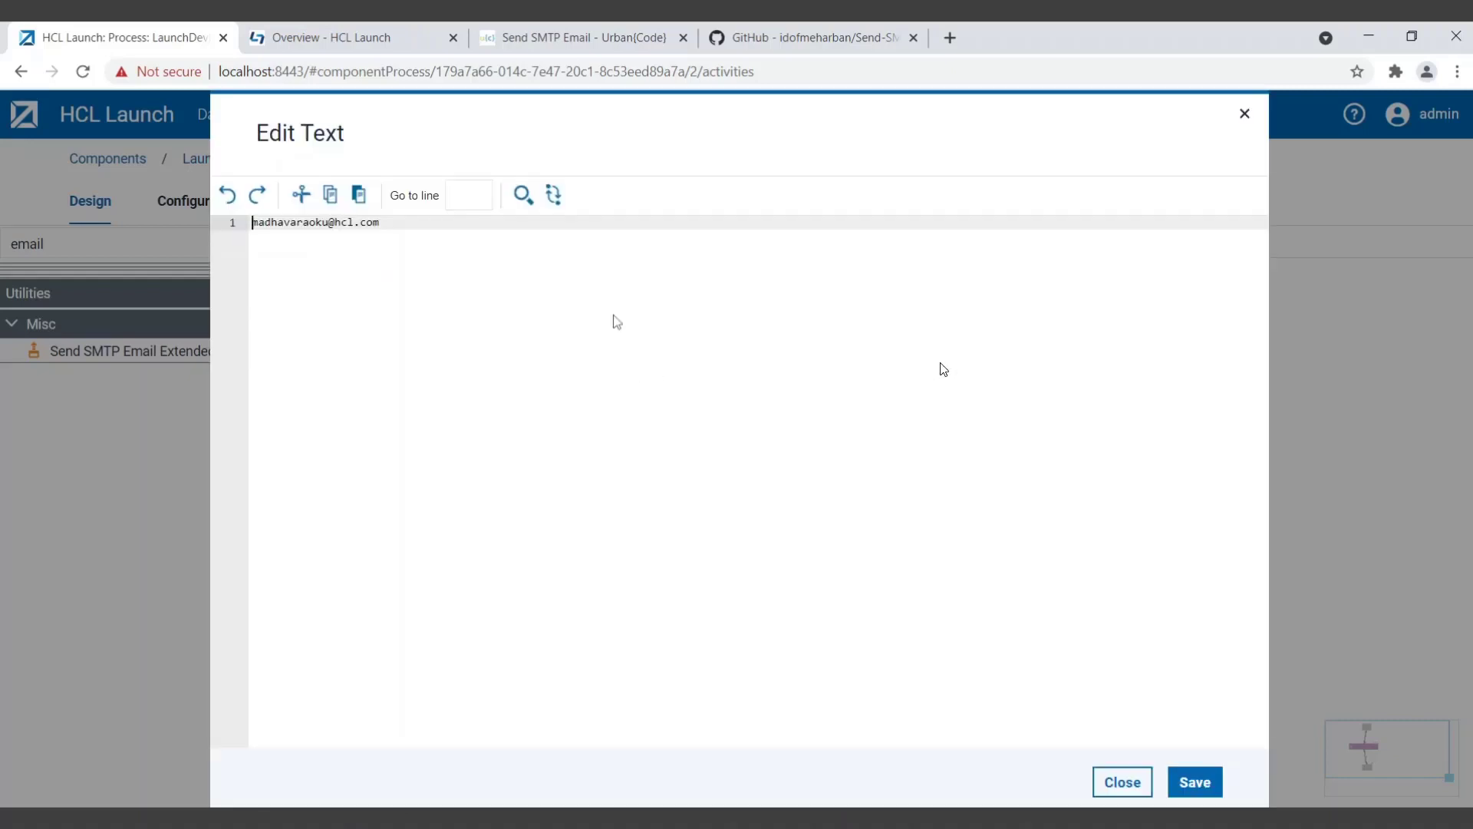
click(1122, 782)
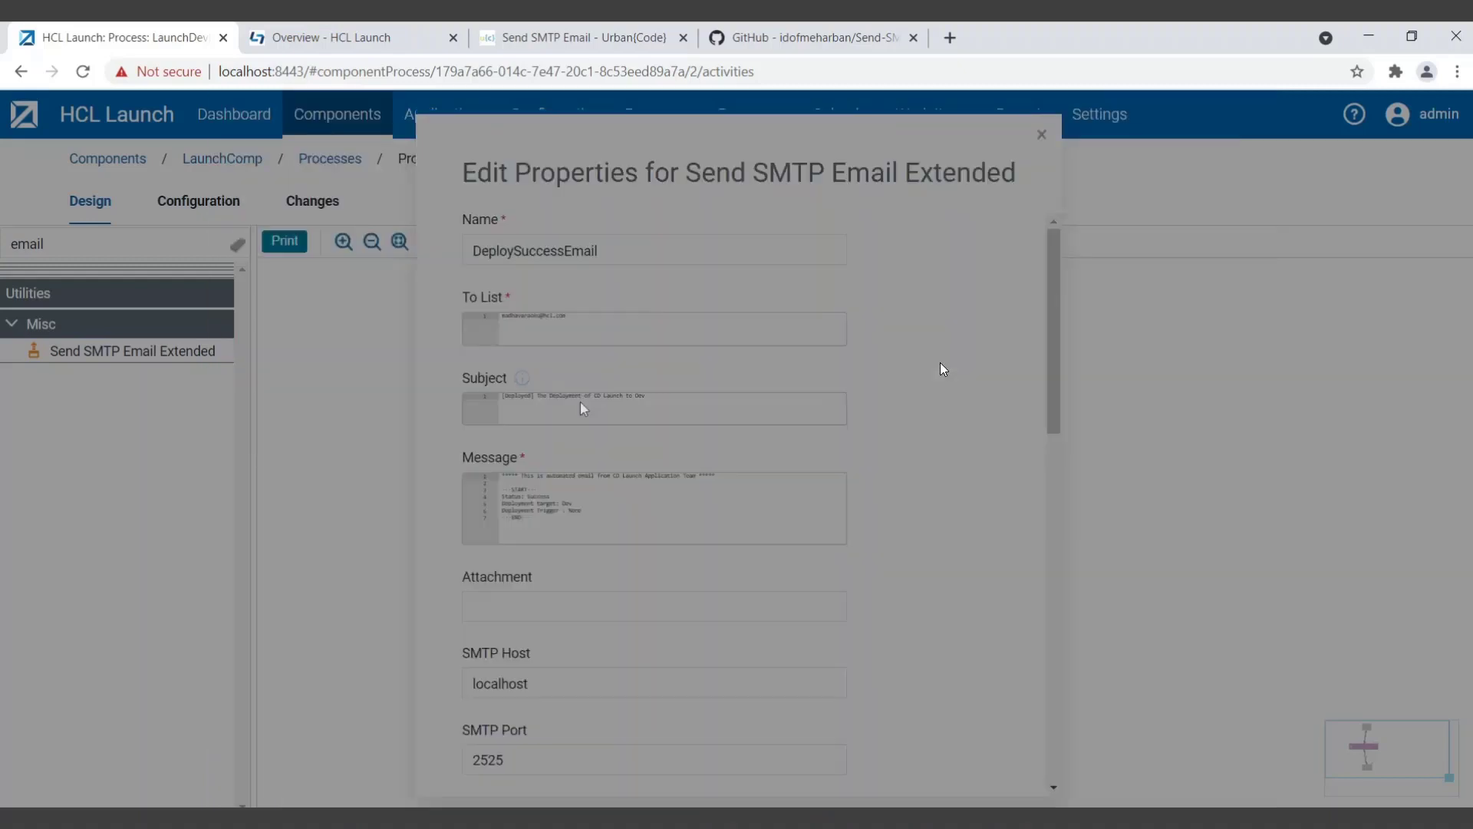
click(583, 408)
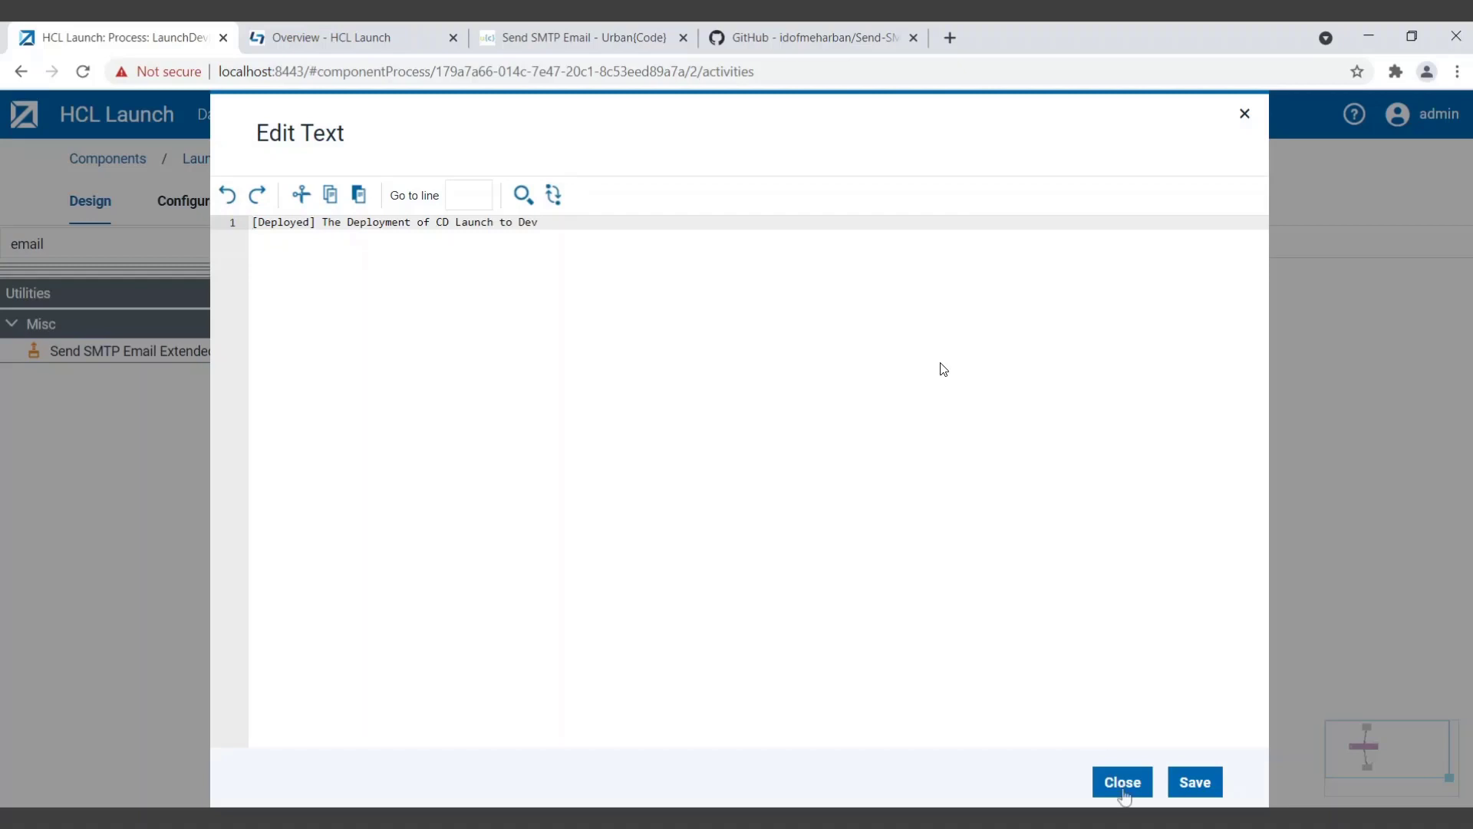
click(1123, 784)
click(594, 523)
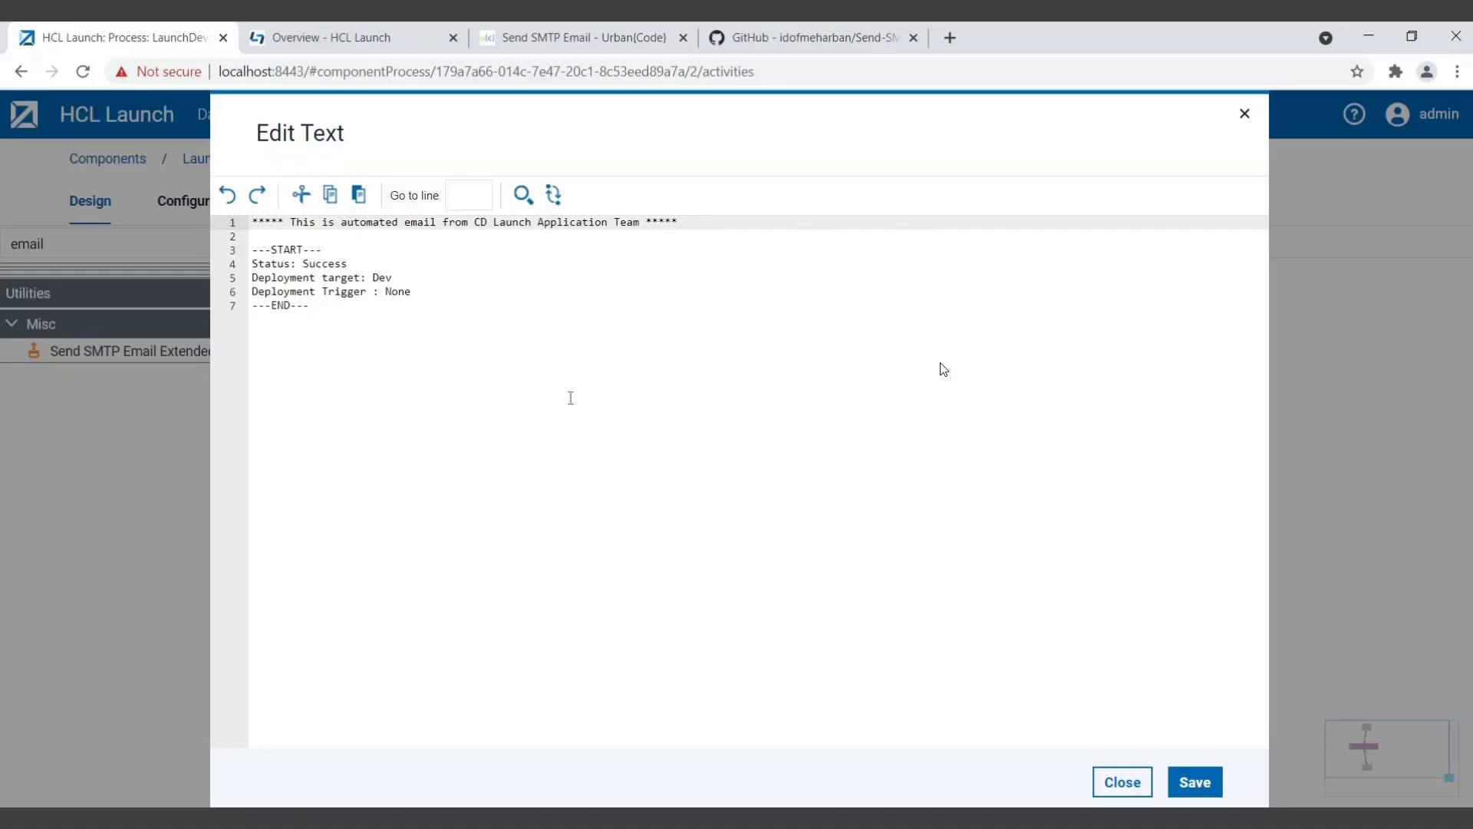
click(1122, 782)
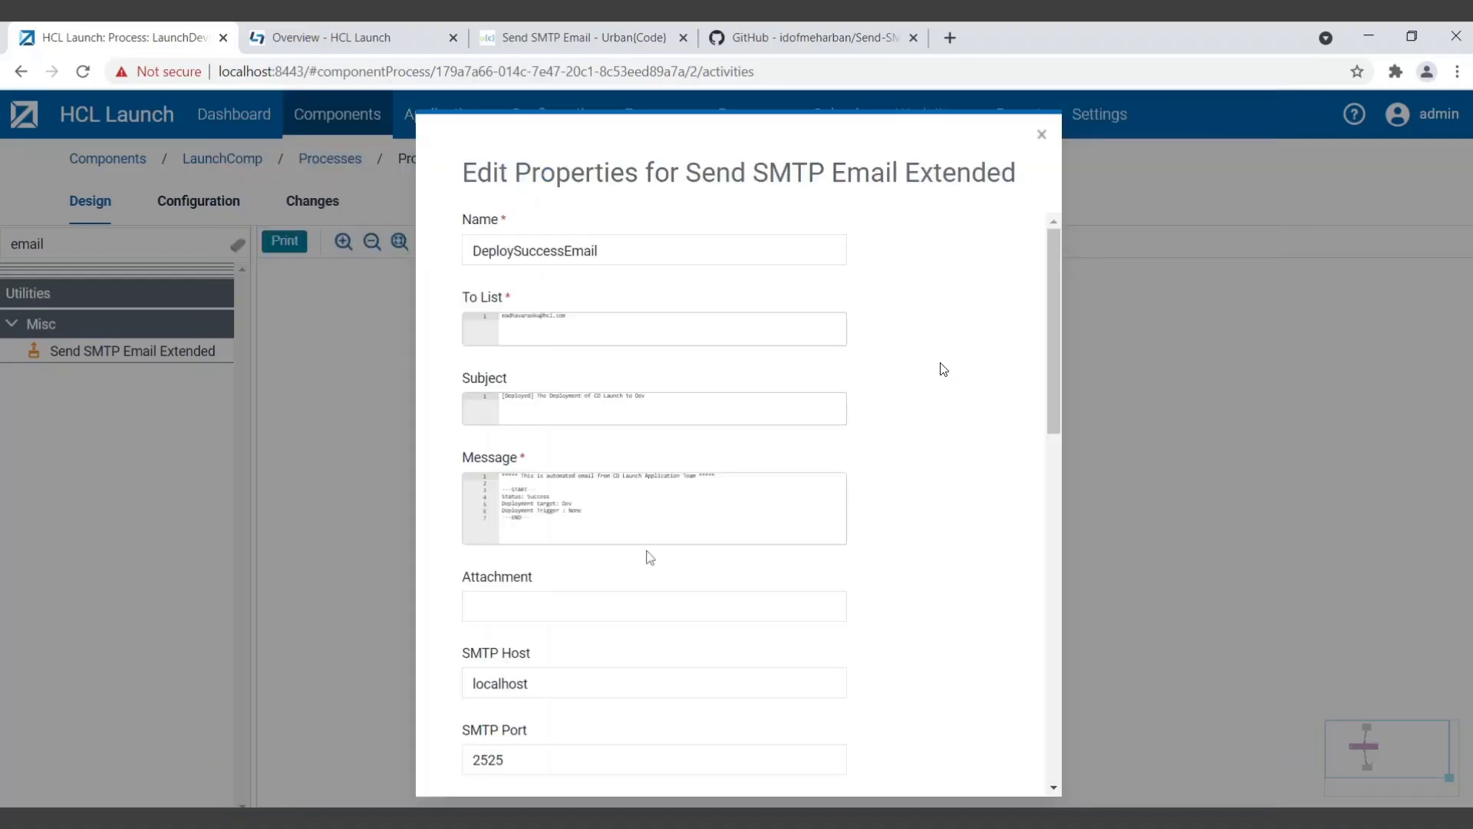
Review the DeploySuccessEmail step's SMTP host, port, TLS, sender and credential settings, and leave its properties without changes.
scroll(576, 543, down, 2)
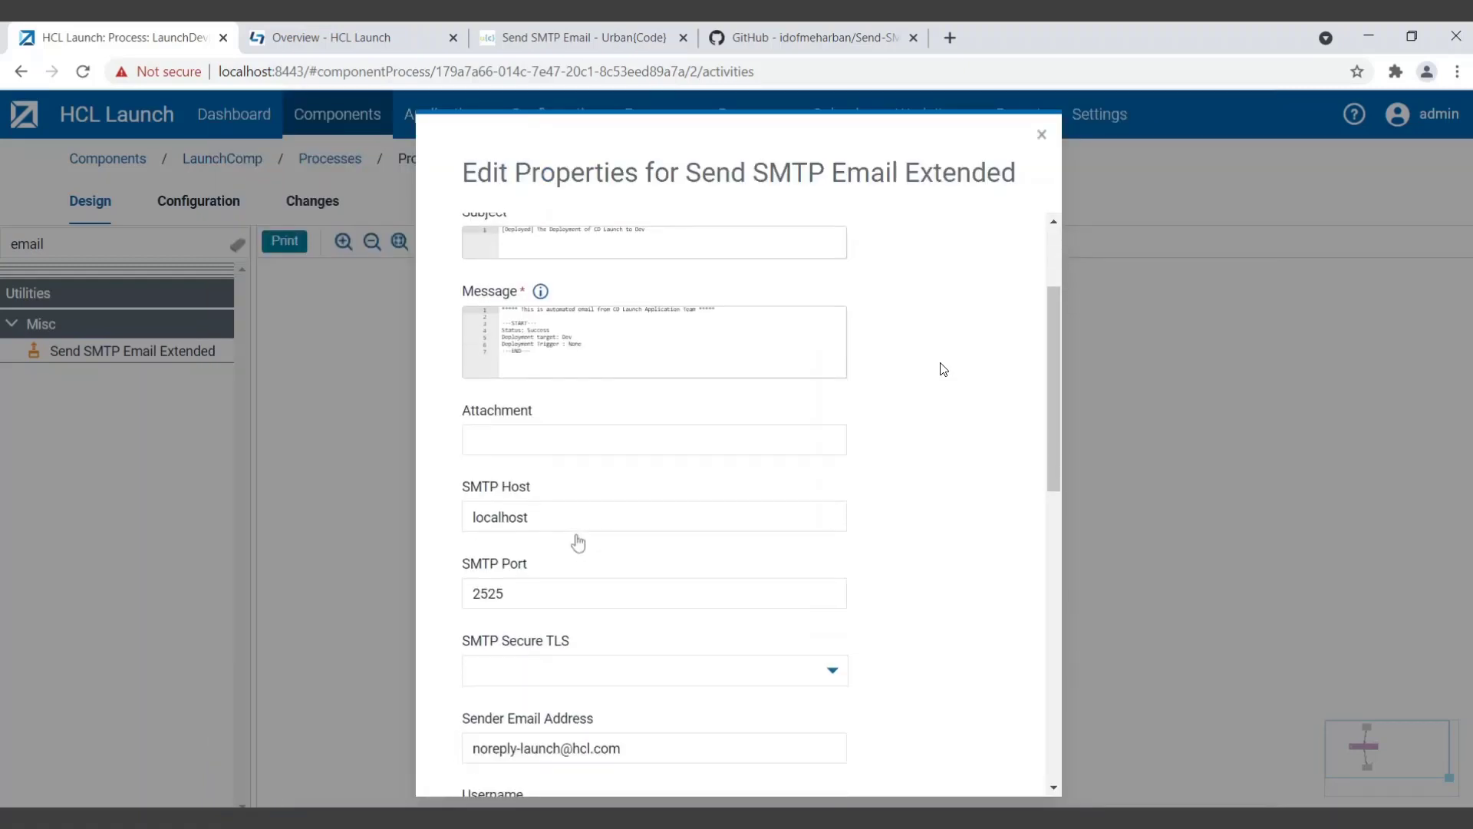
scroll(511, 690, down, 3)
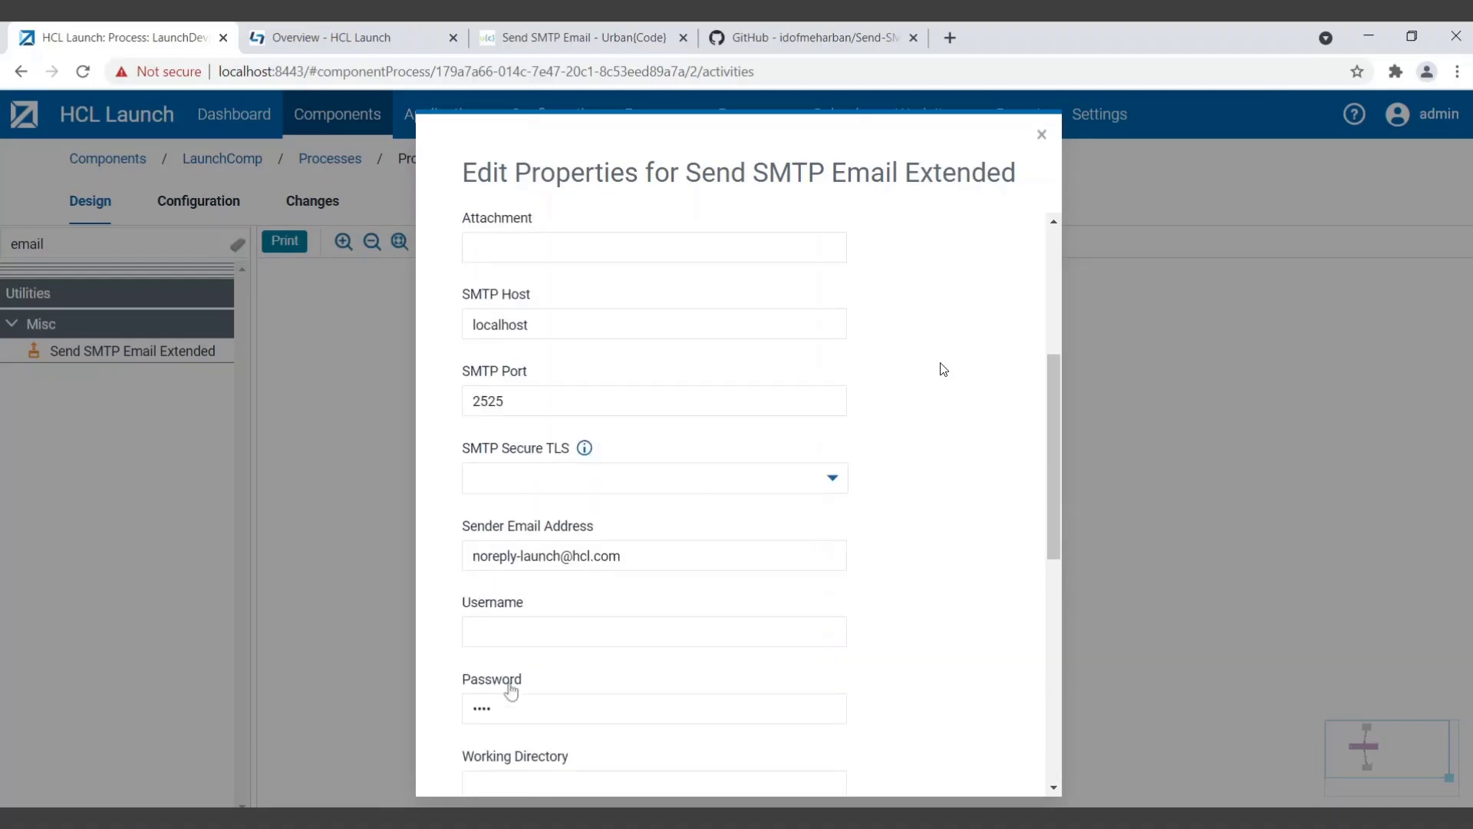
scroll(510, 683, down, 4)
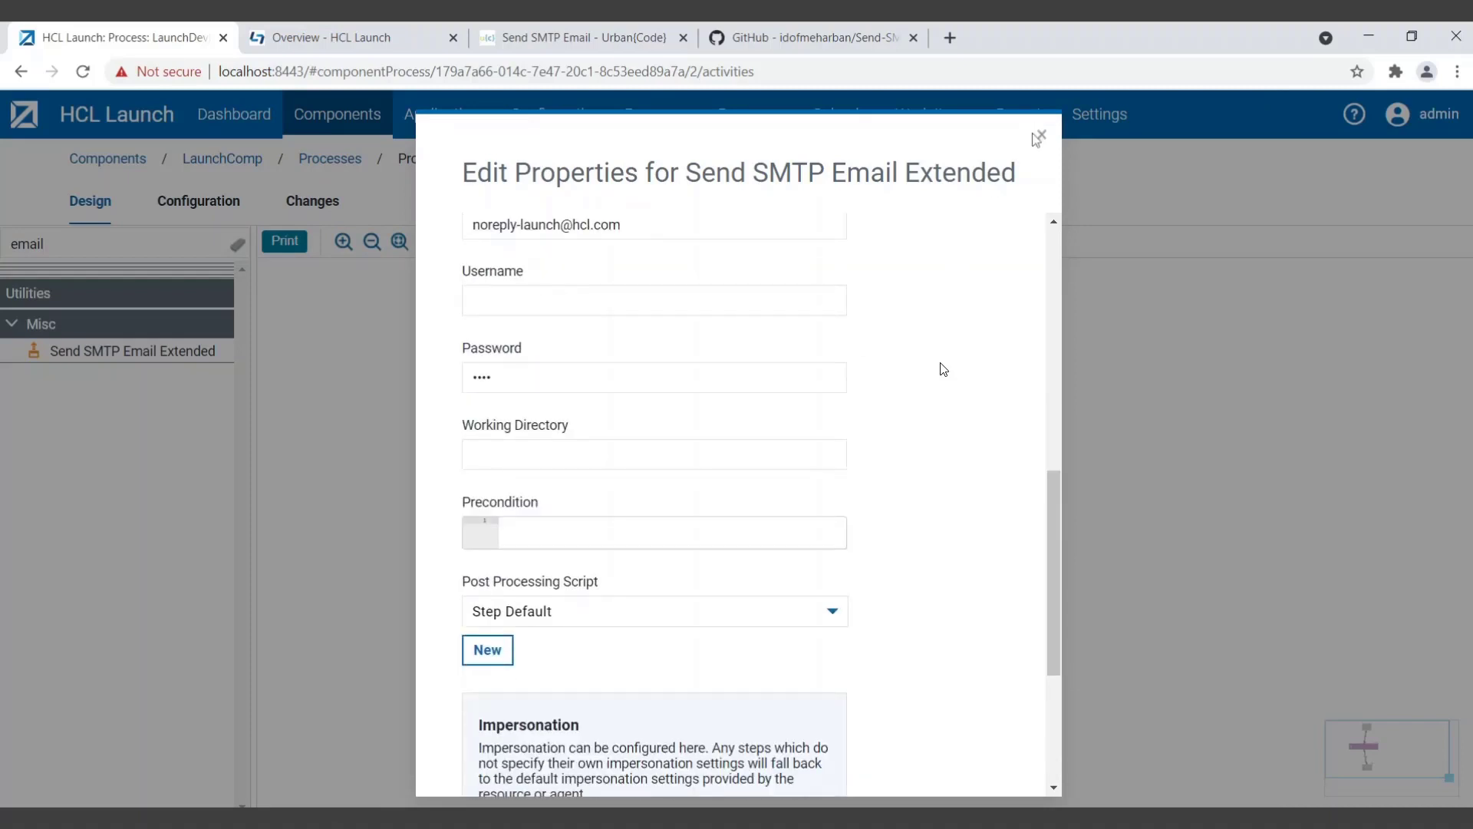
key(Escape)
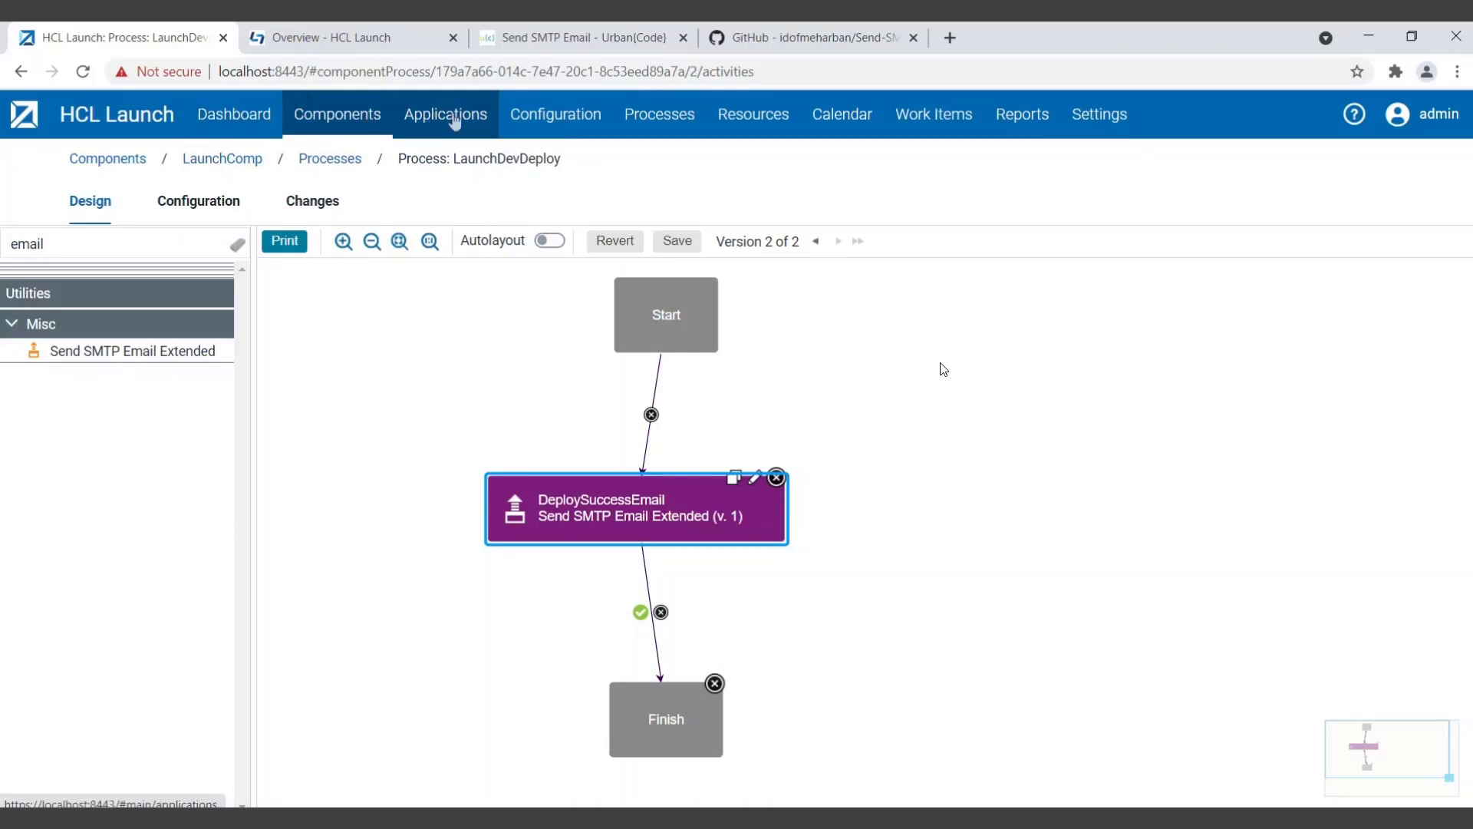
Start a deployment request for LaunchApp's Dev environment using the LaunchDeploy process.
click(453, 116)
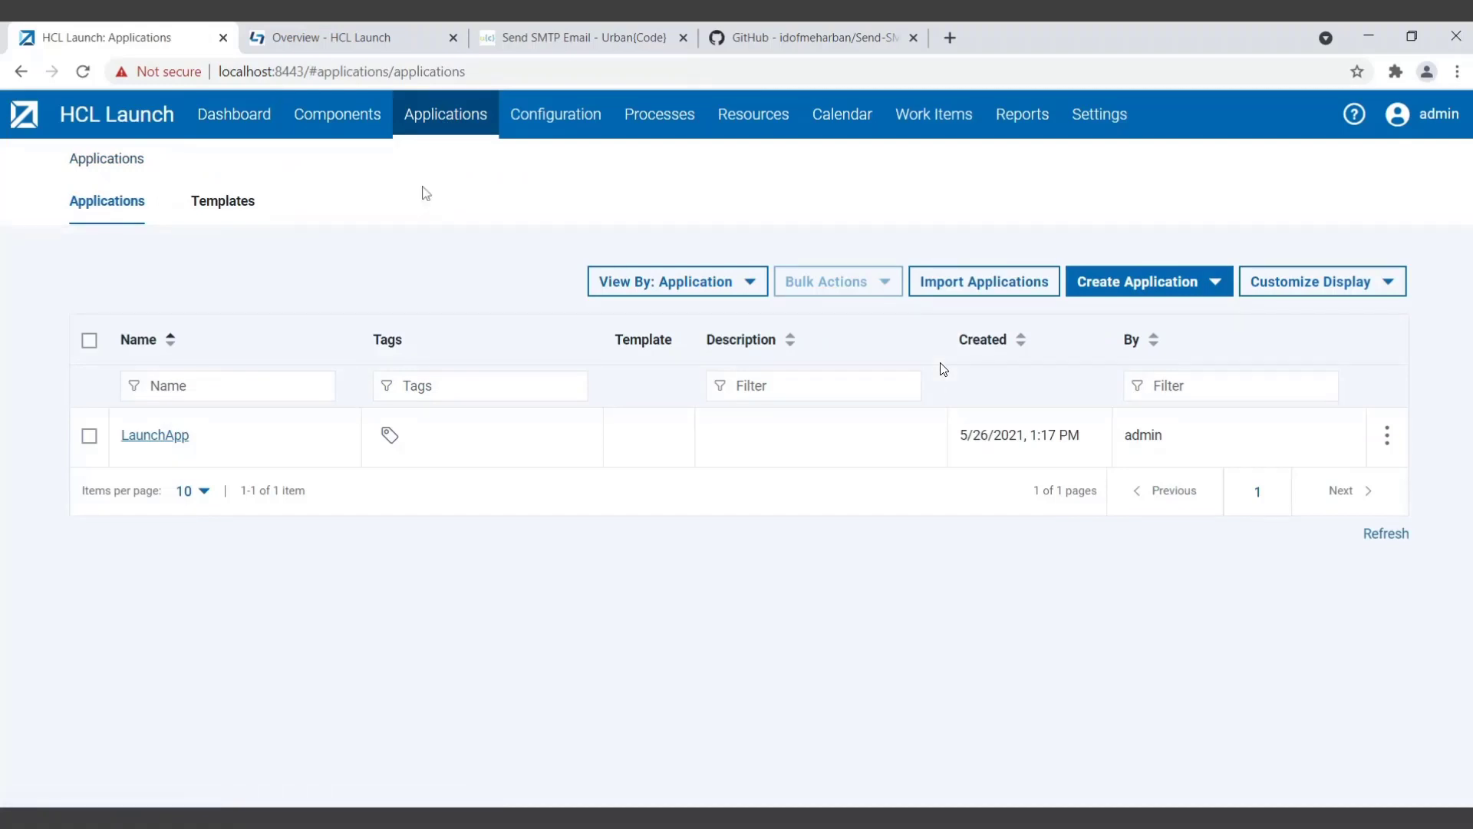
click(153, 435)
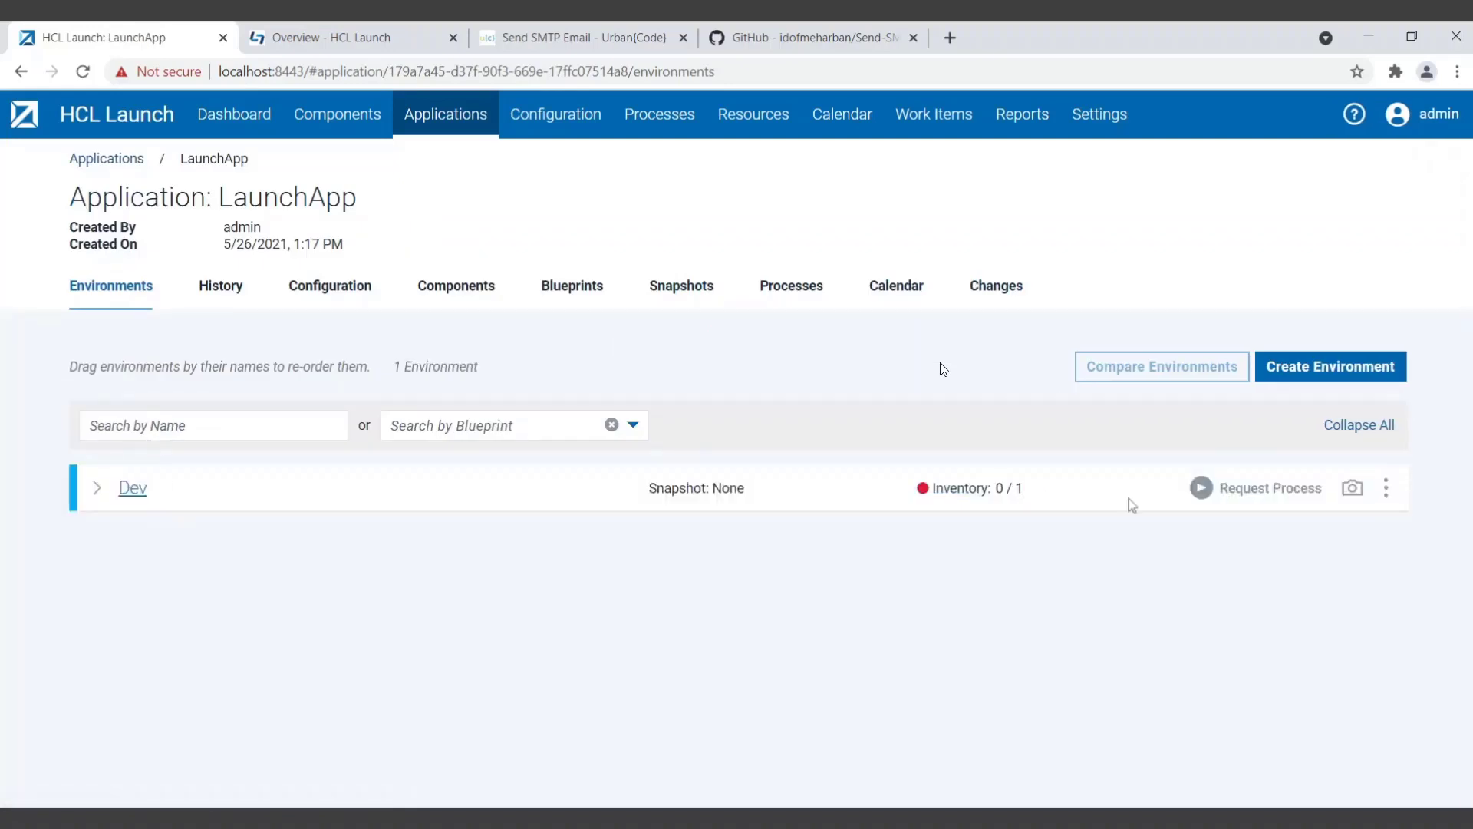
click(1242, 501)
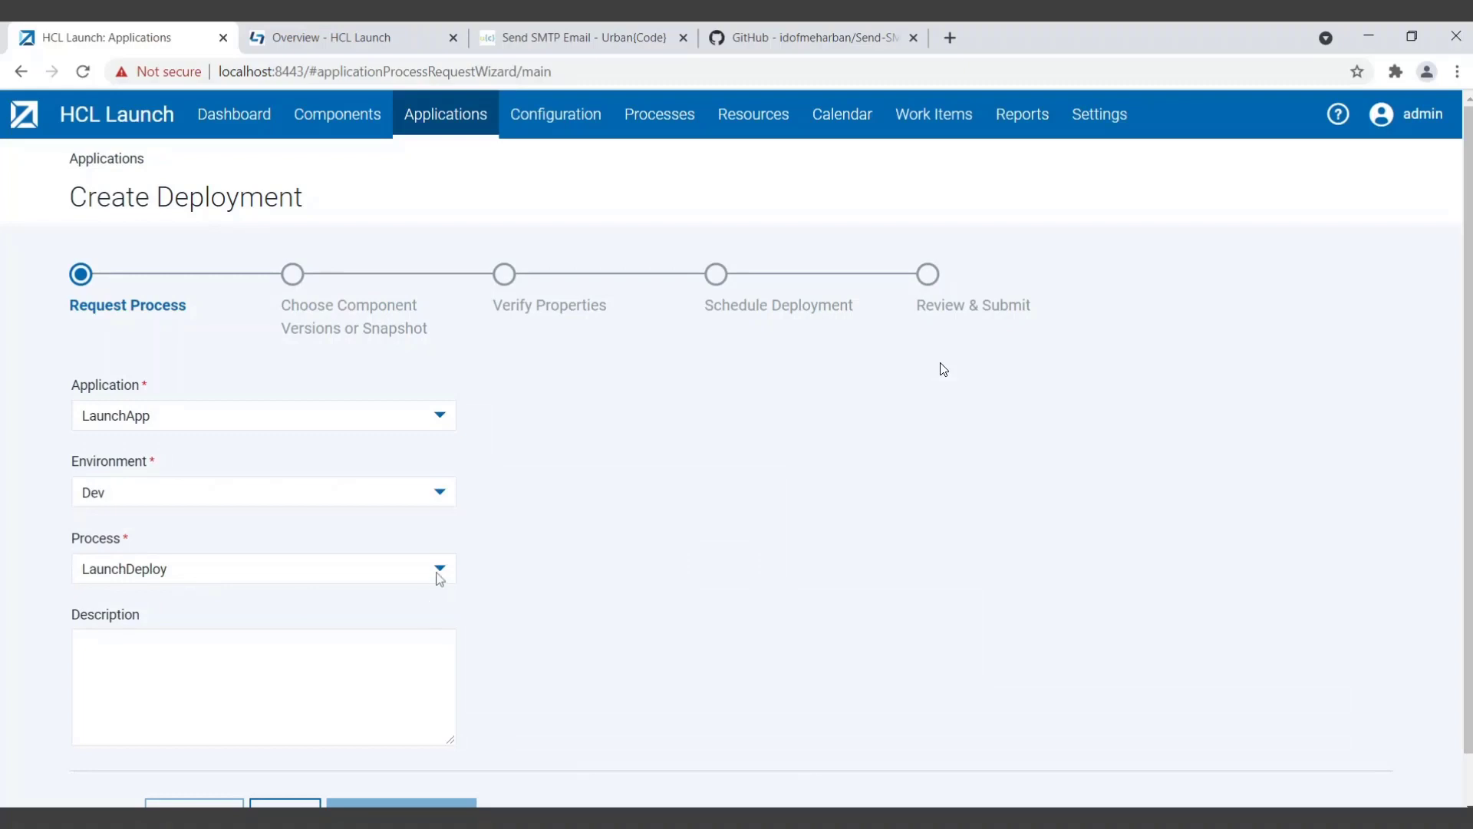
scroll(486, 586, down, 1)
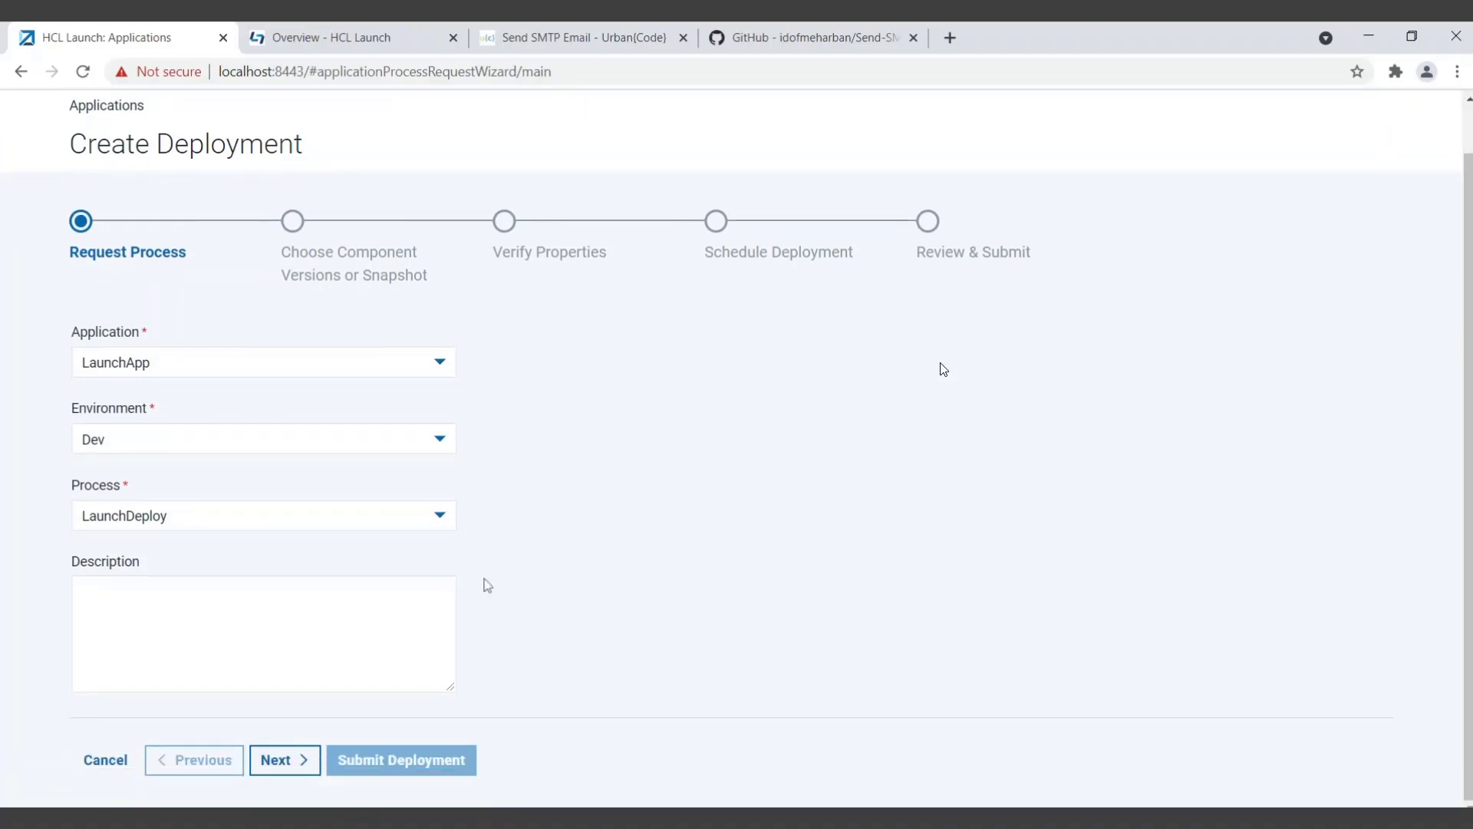
click(284, 760)
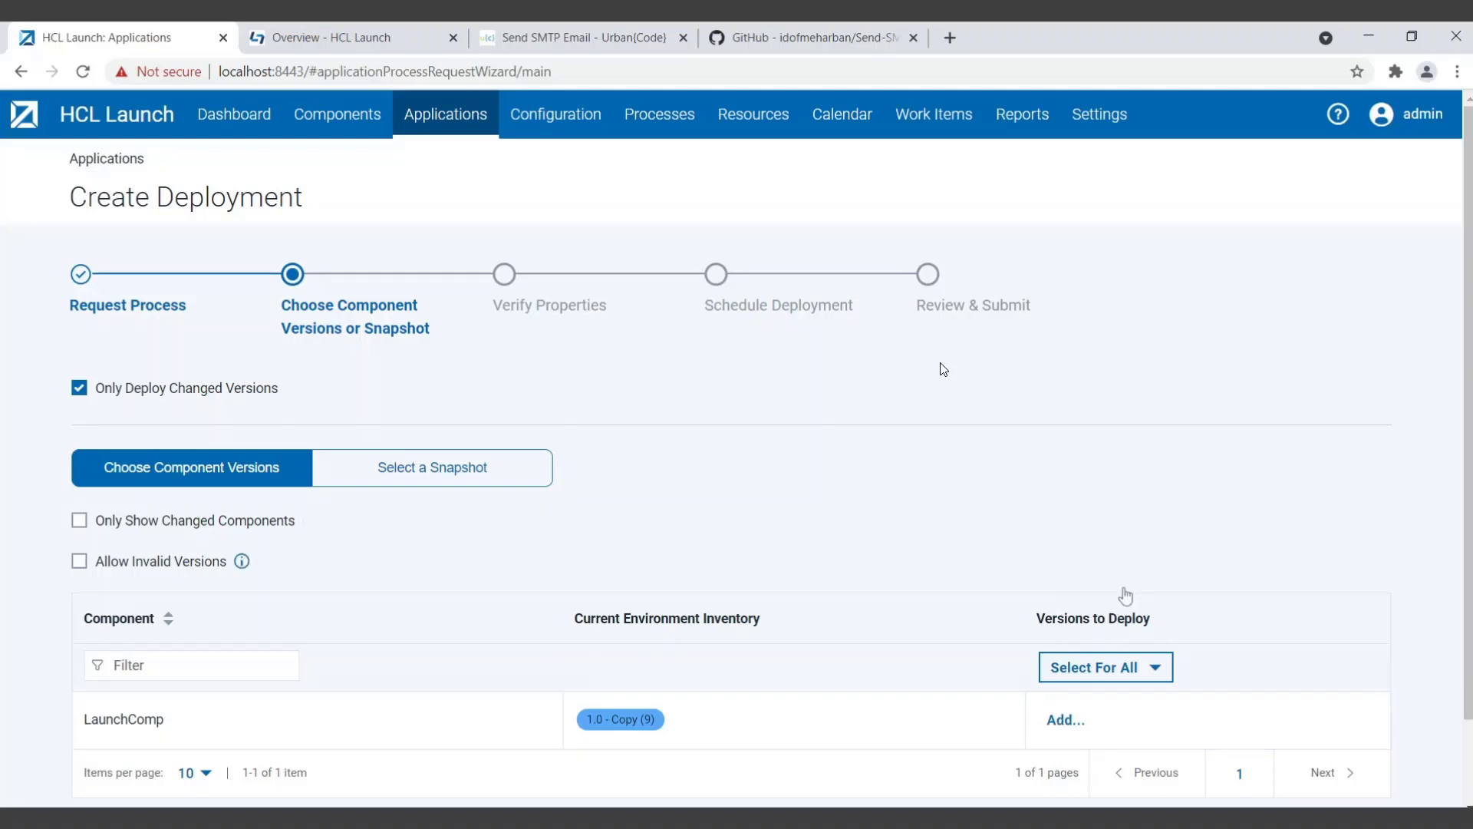
Choose version 1.0 - Copy of the LaunchComp component for the deployment and continue to property verification.
click(1067, 718)
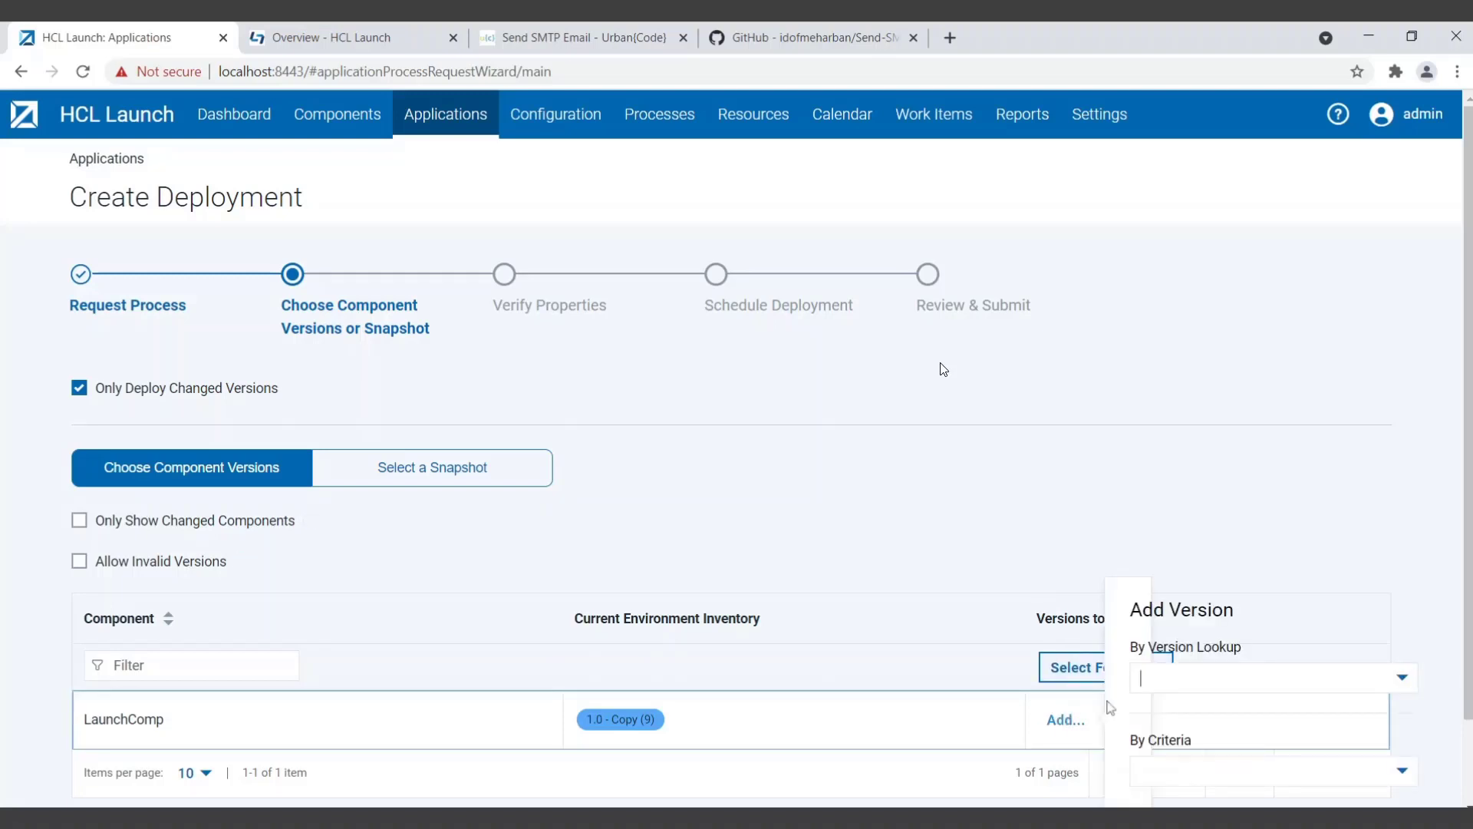
click(1403, 678)
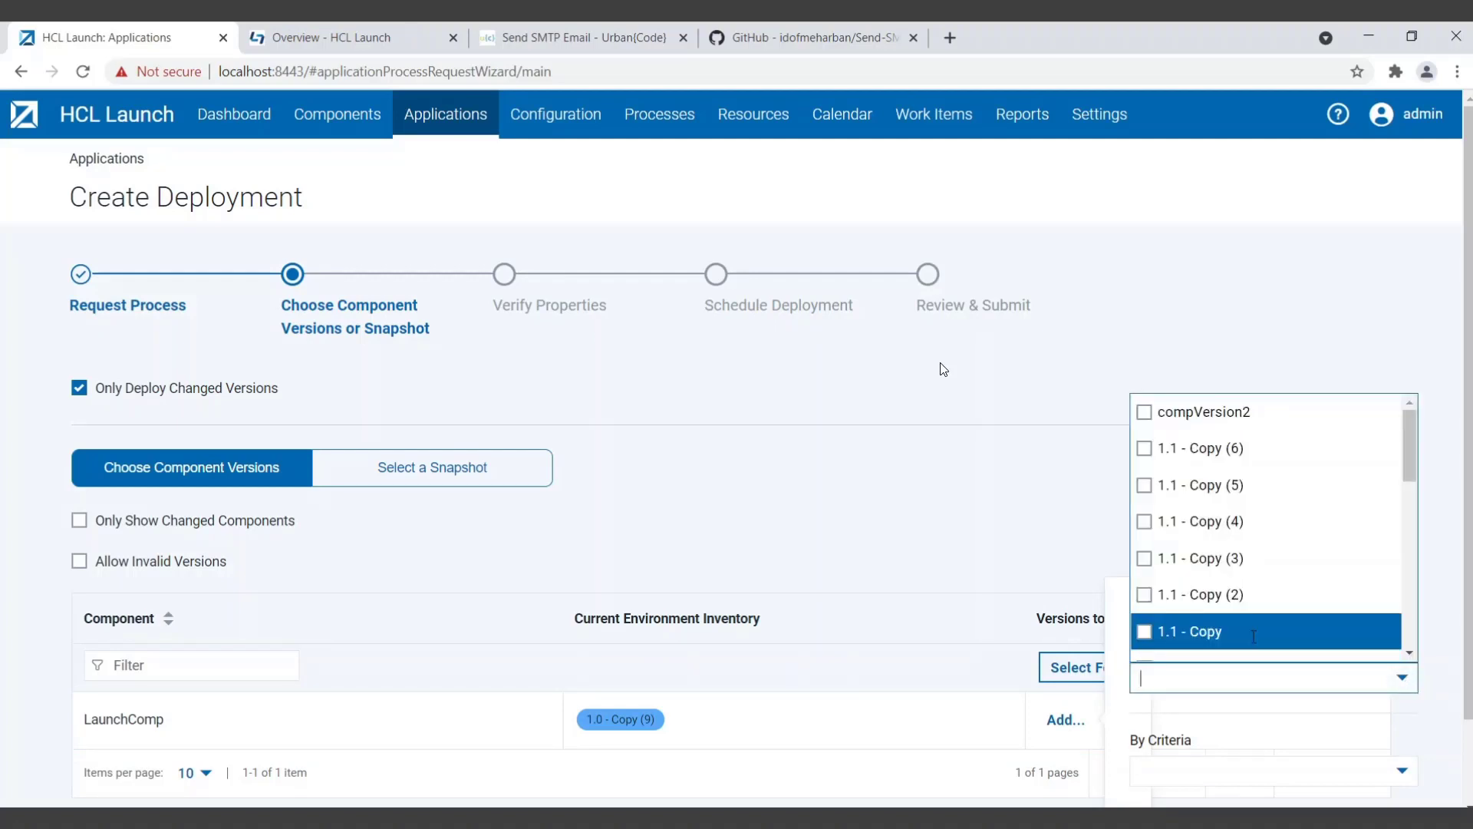
scroll(1253, 636, down, 3)
scroll(1253, 636, down, 3)
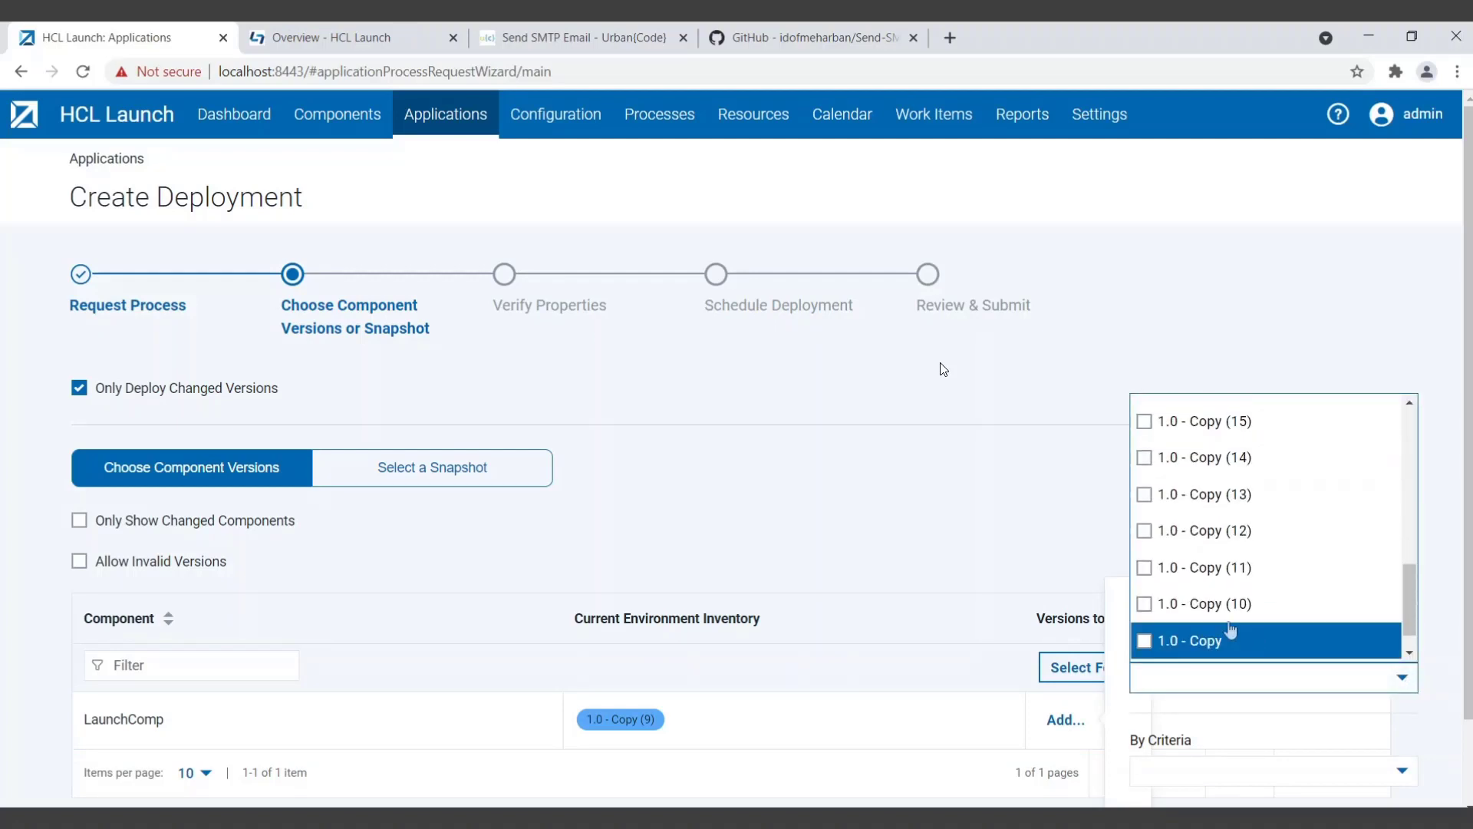
click(1196, 648)
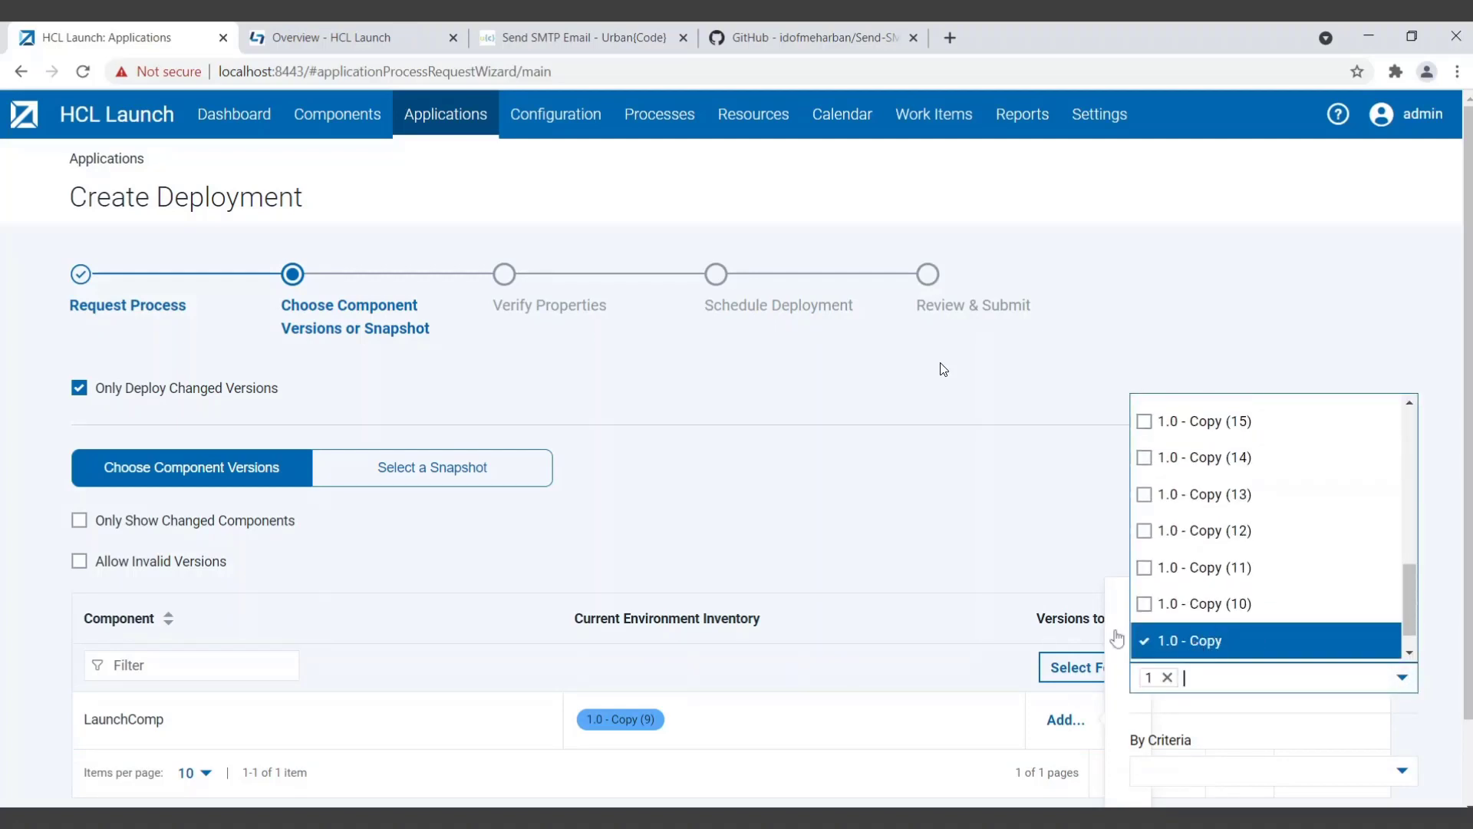
click(933, 546)
scroll(688, 727, down, 3)
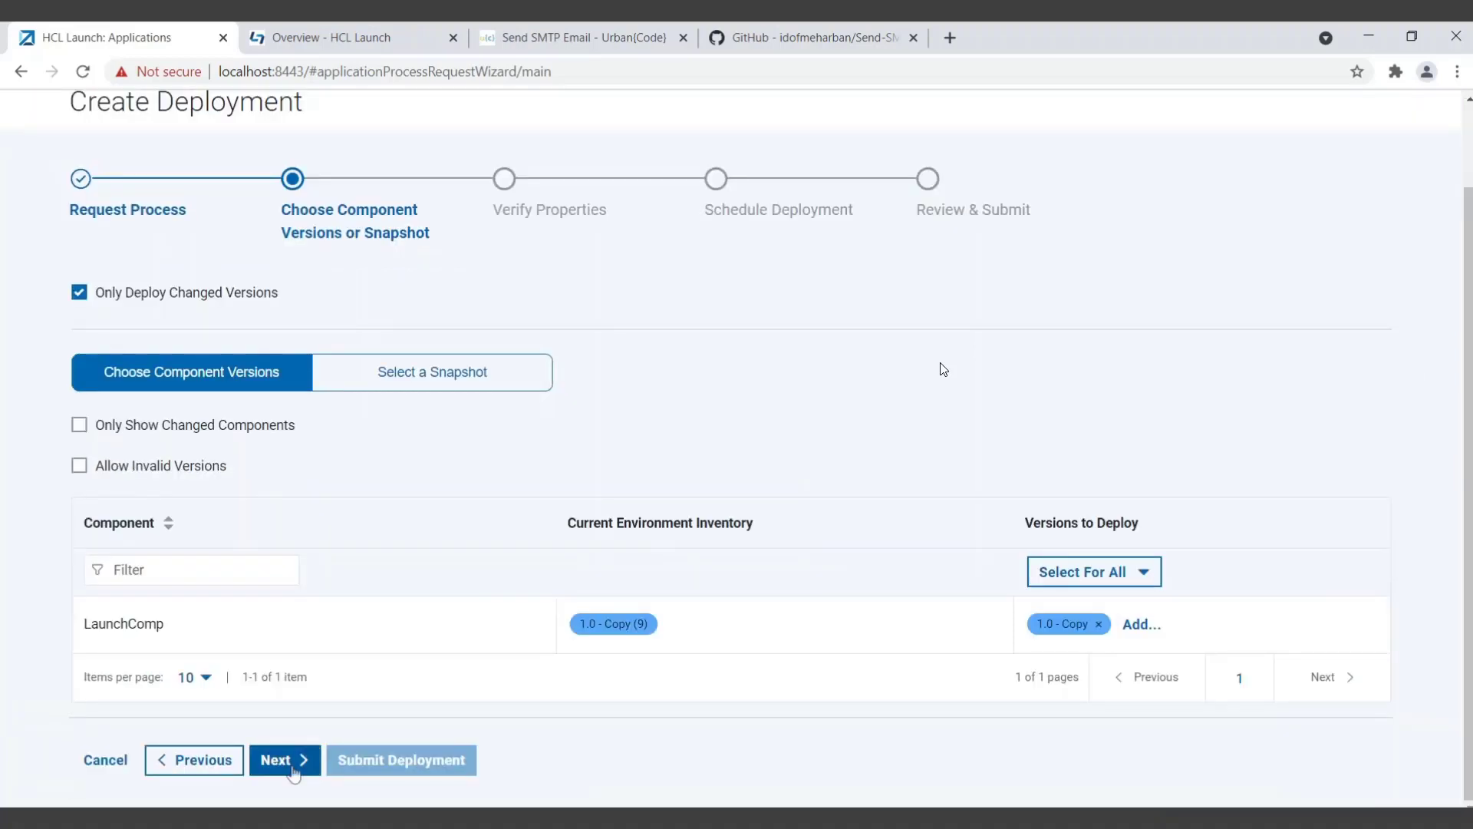
click(284, 760)
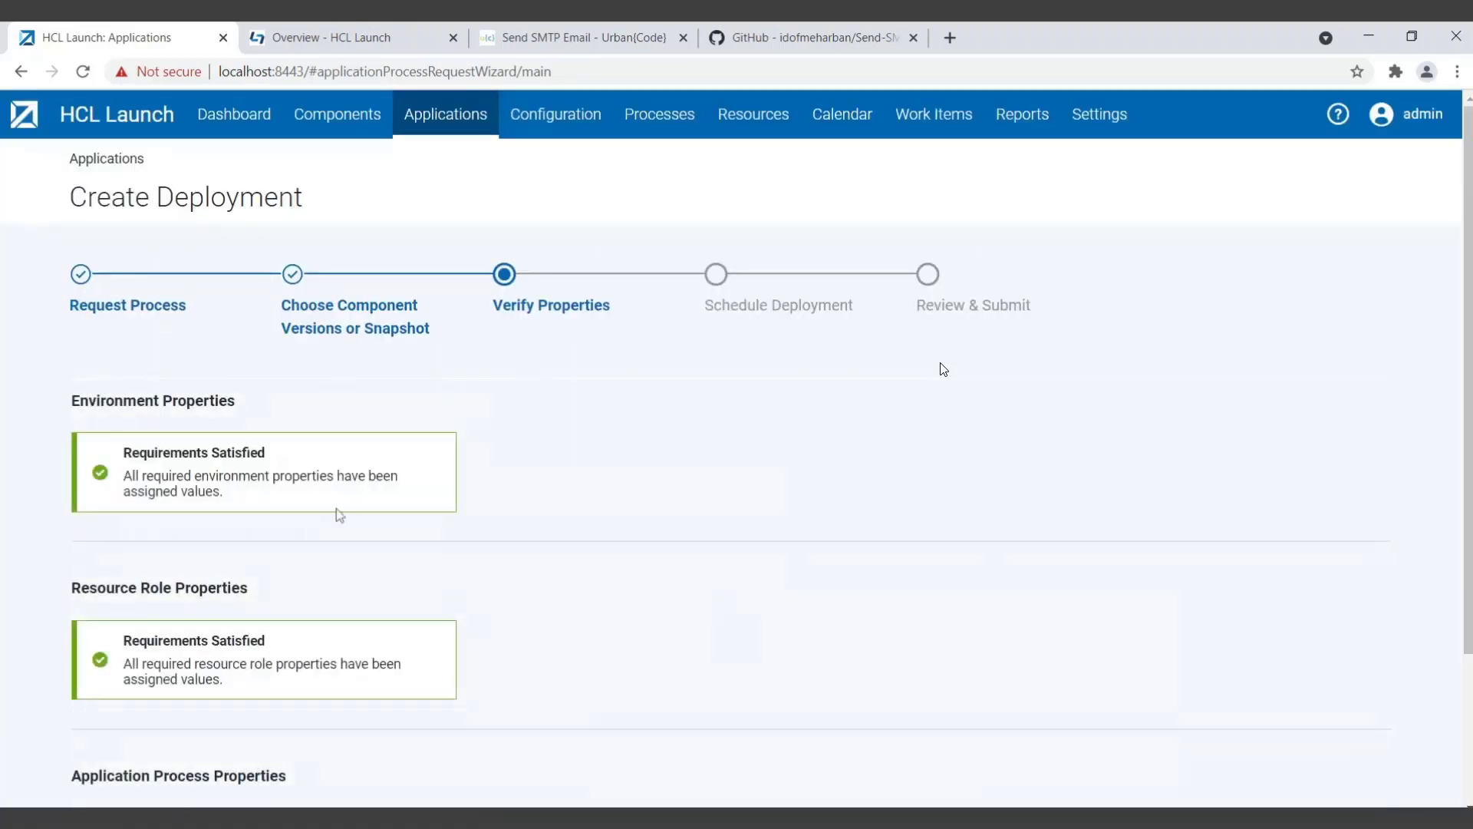
Verify the properties, keep the deployment set to run now, review the summary and submit it.
scroll(270, 566, down, 2)
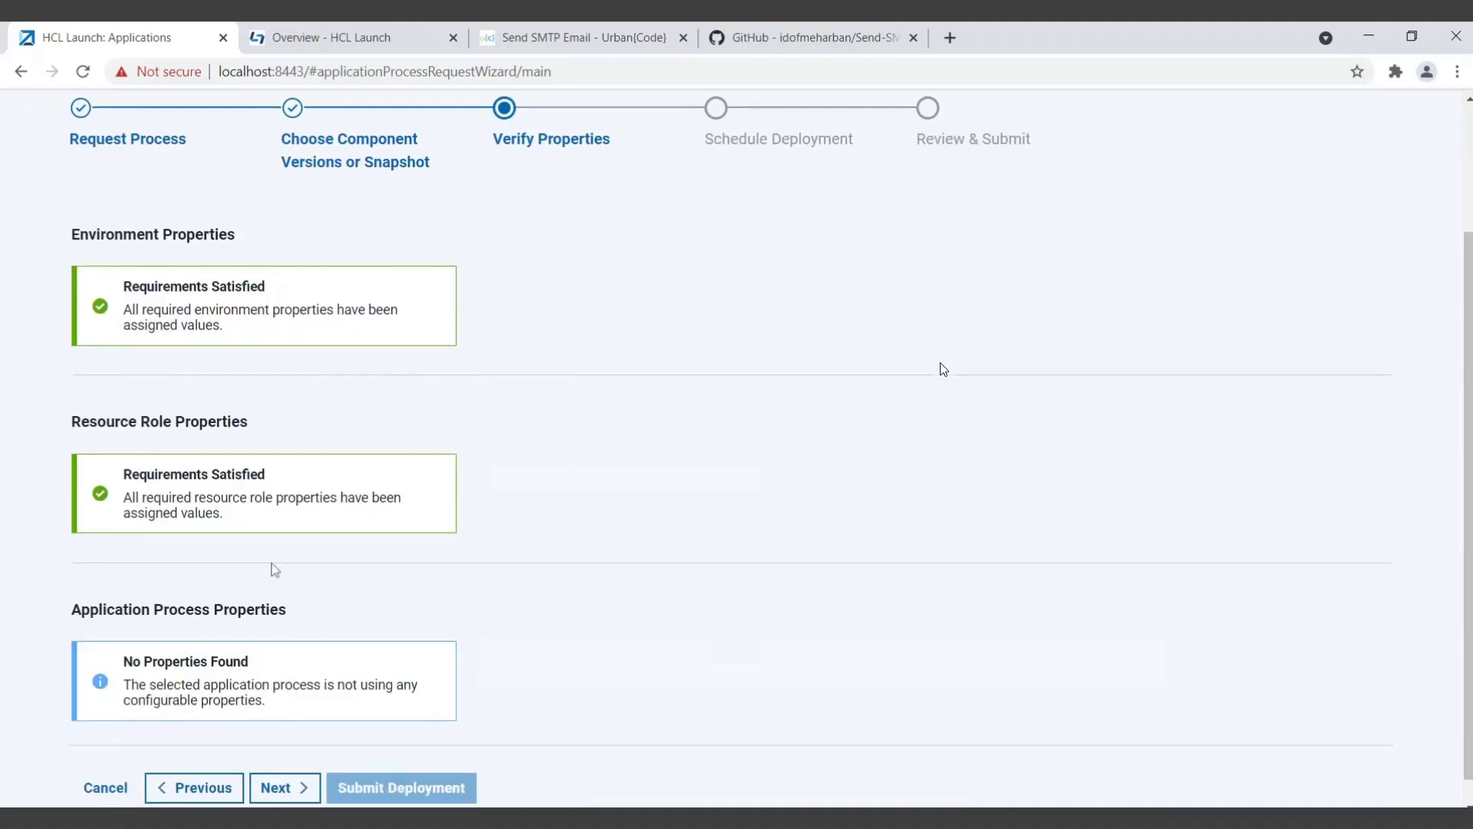
click(284, 787)
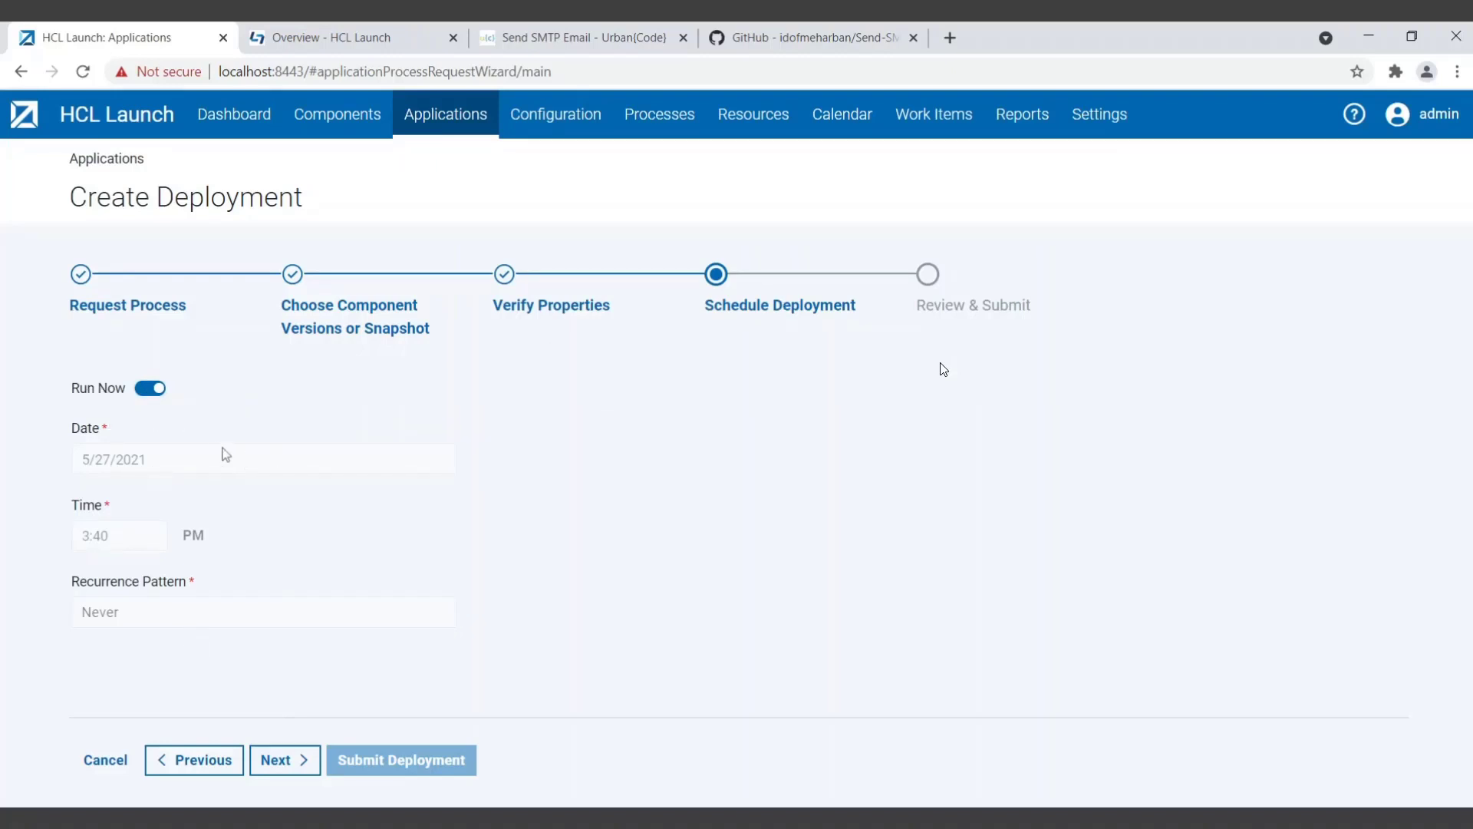
click(291, 776)
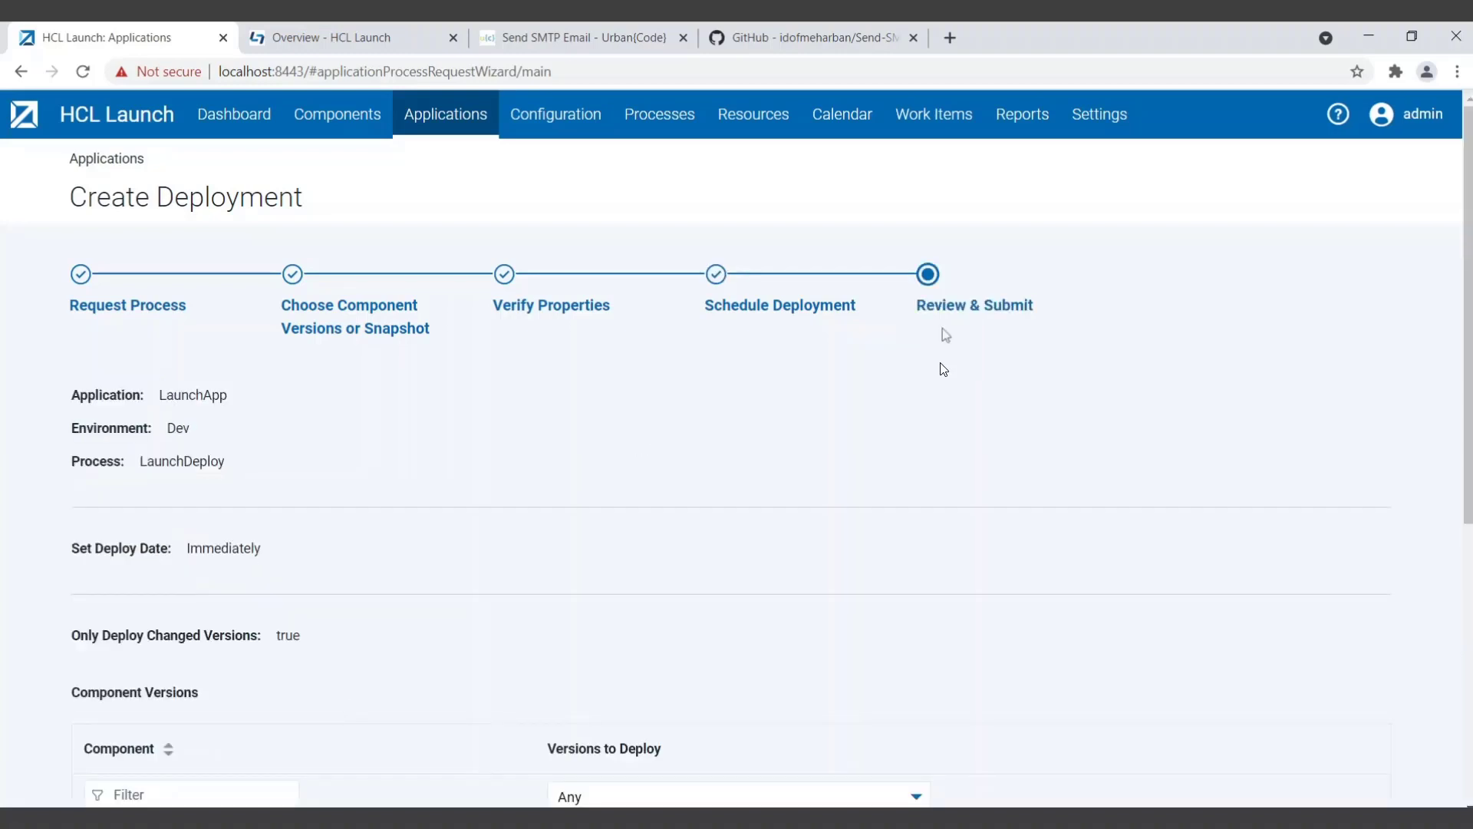
scroll(949, 331, down, 2)
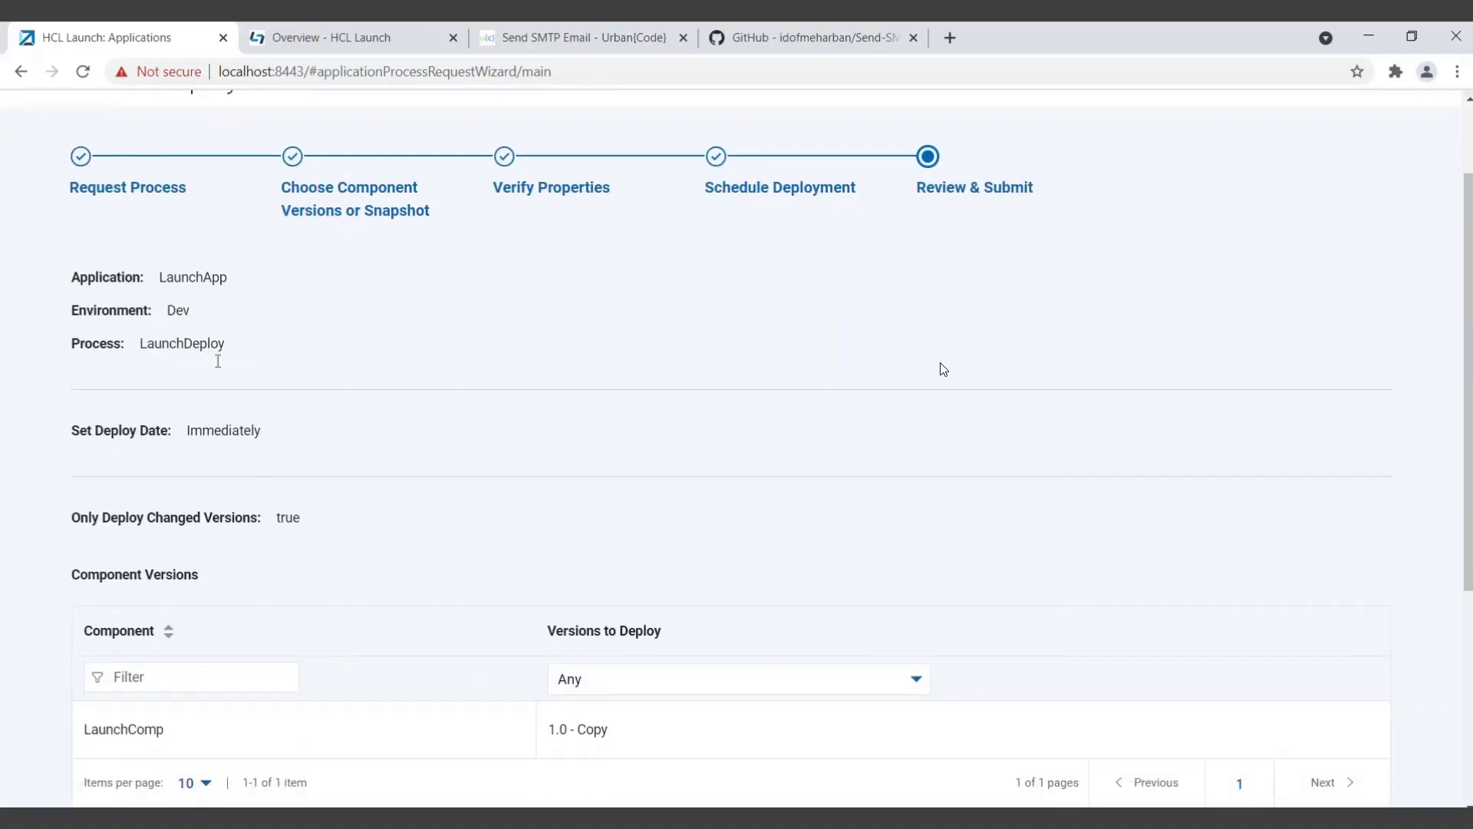
scroll(943, 369, down, 3)
scroll(943, 369, down, 2)
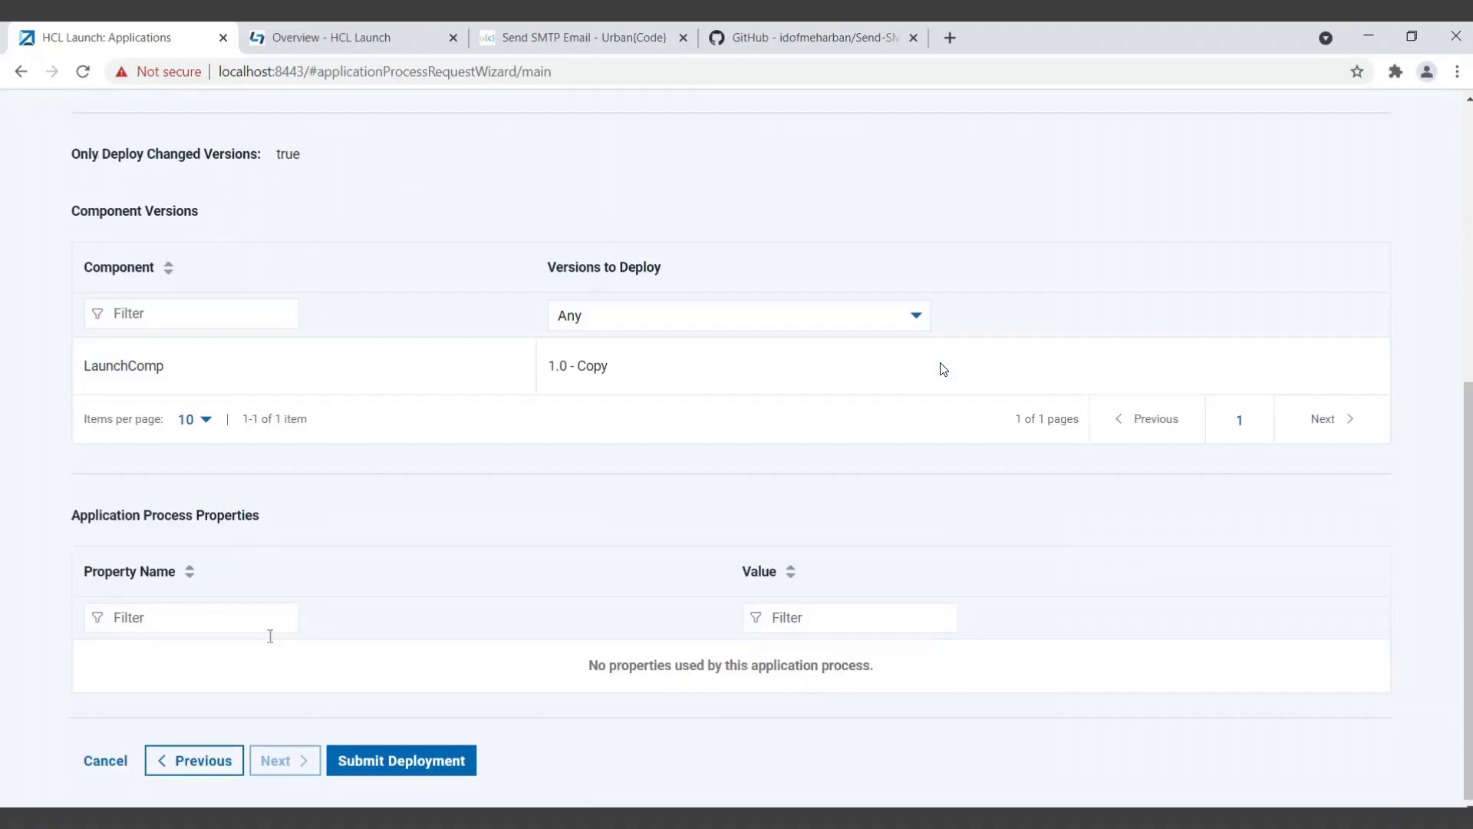
click(382, 760)
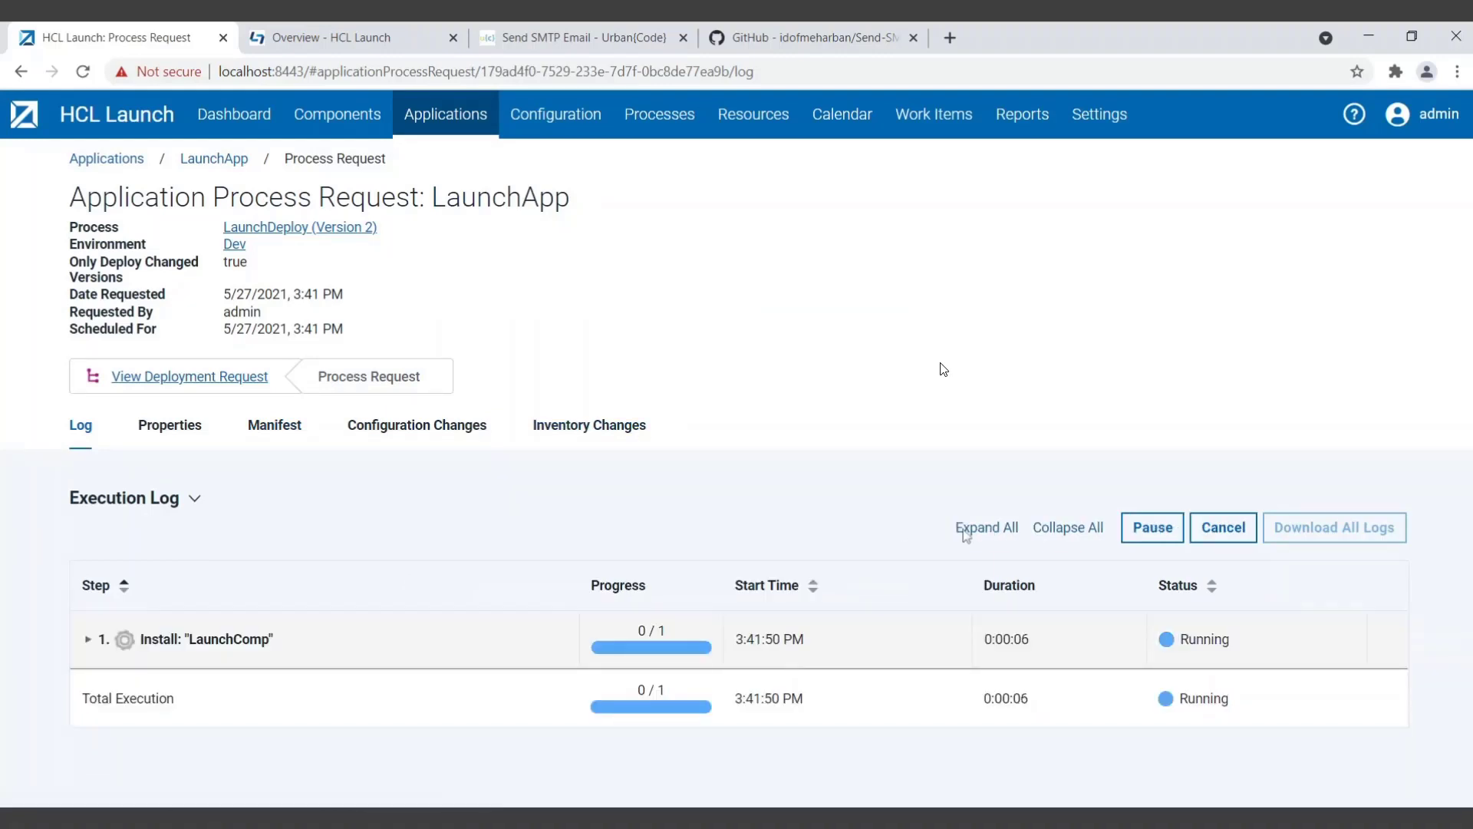
Expand the whole execution log and follow the progress of the DeploySuccessEmail step.
click(966, 532)
scroll(970, 491, down, 3)
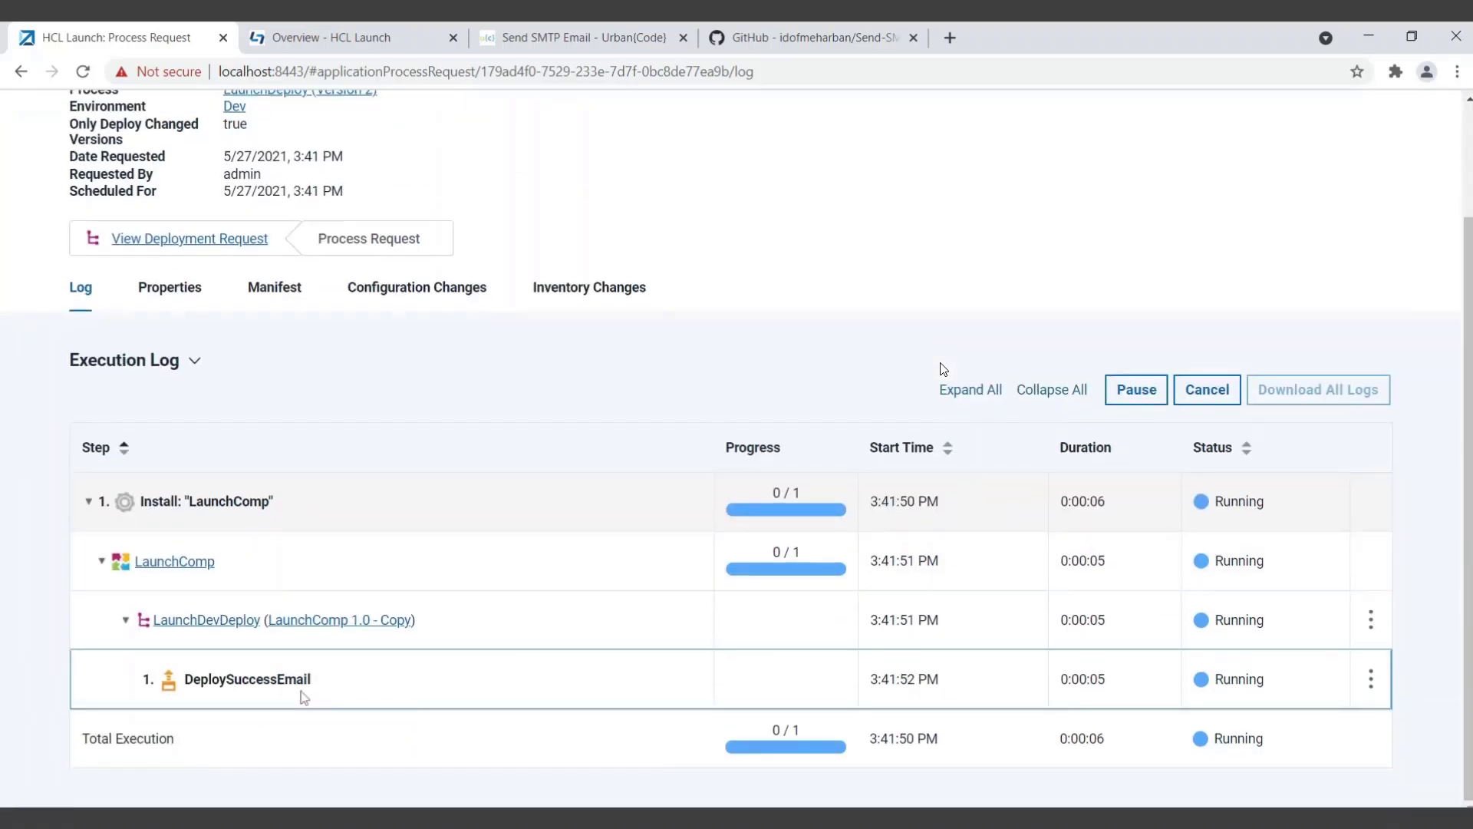
click(316, 682)
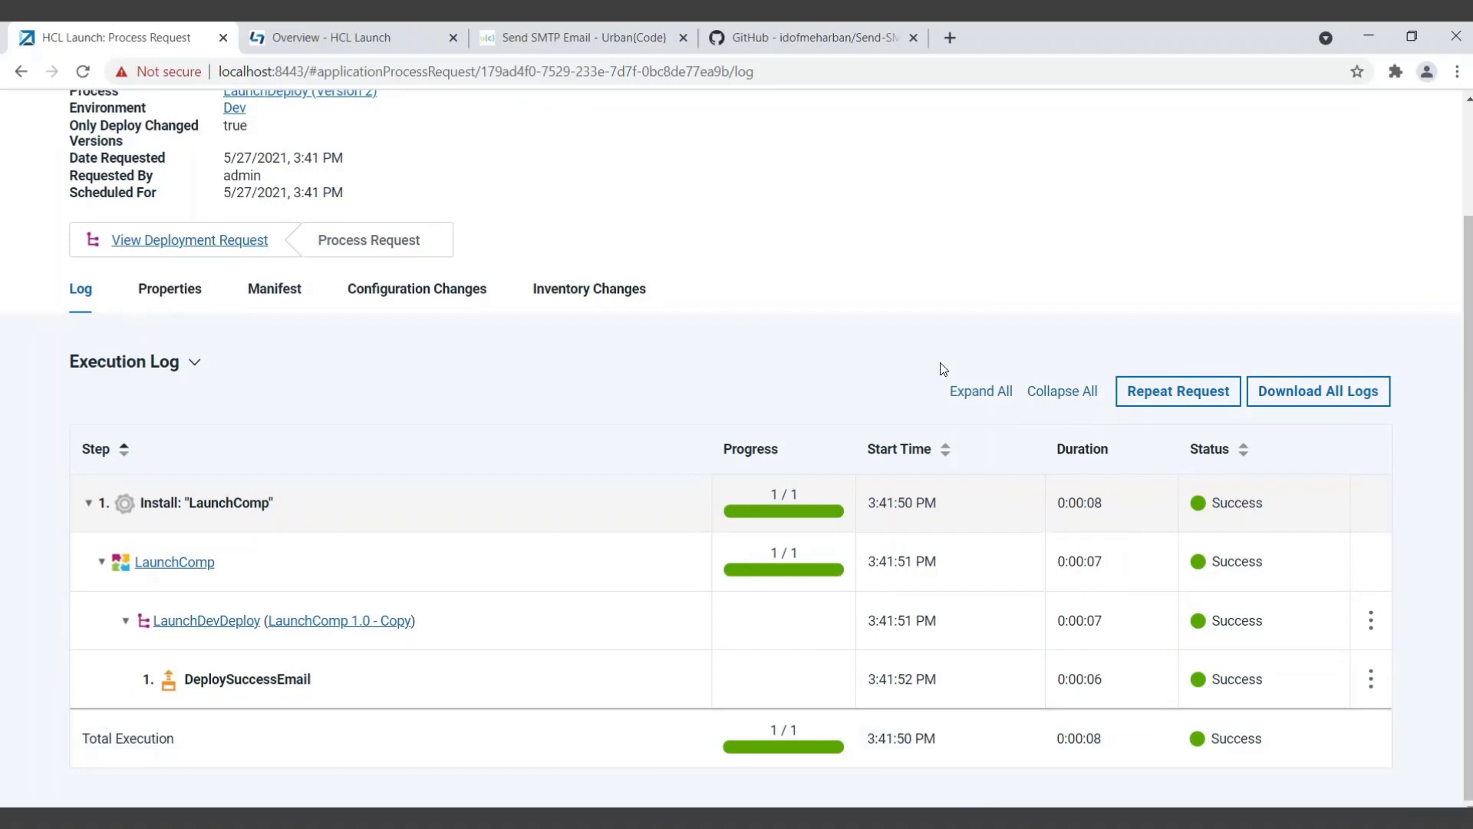
Switch to the Fake SMTP Server, read the received deployment email, and close the server window to return to the process request.
click(1026, 746)
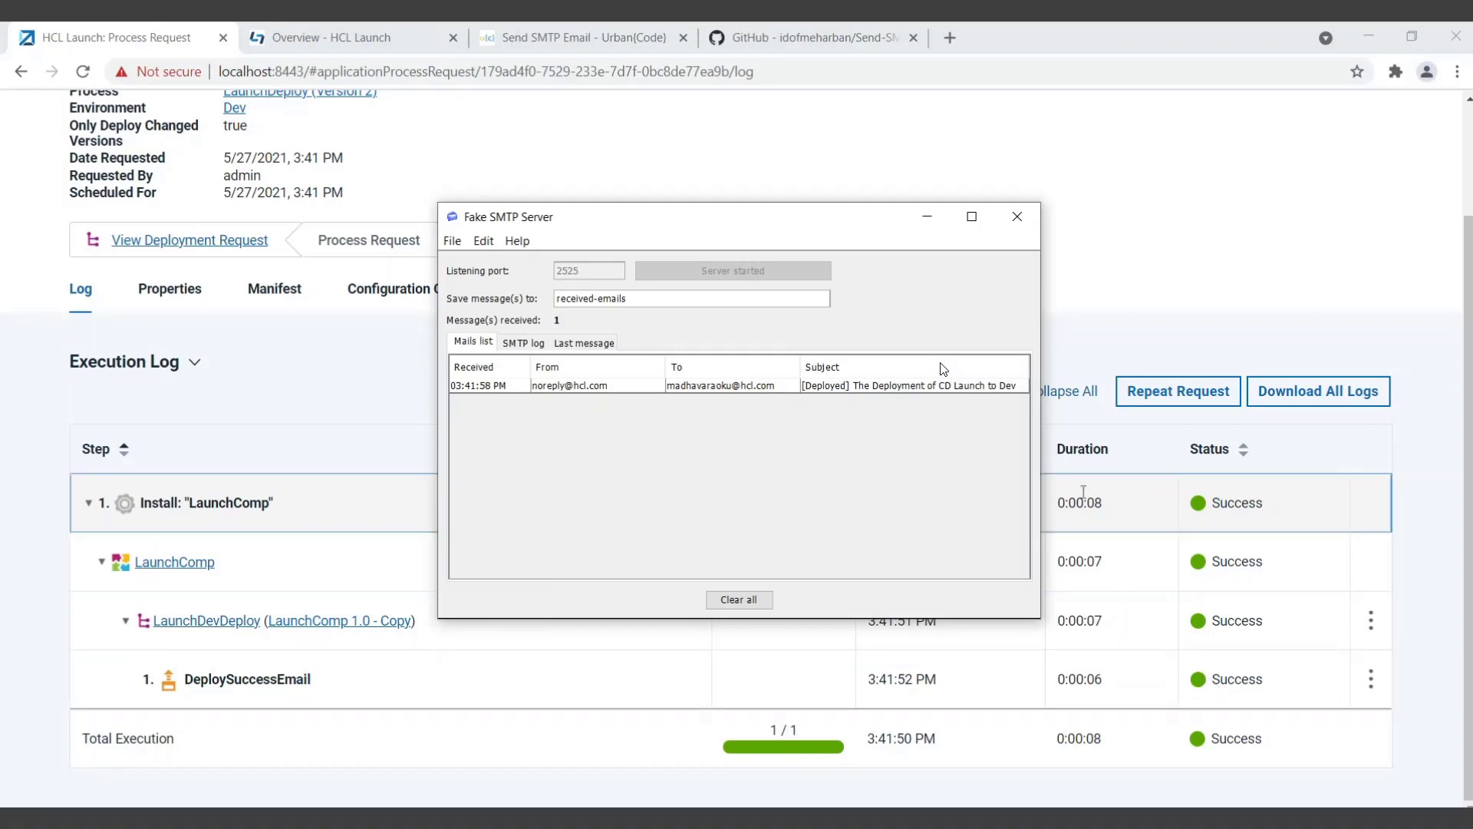
double_click(733, 386)
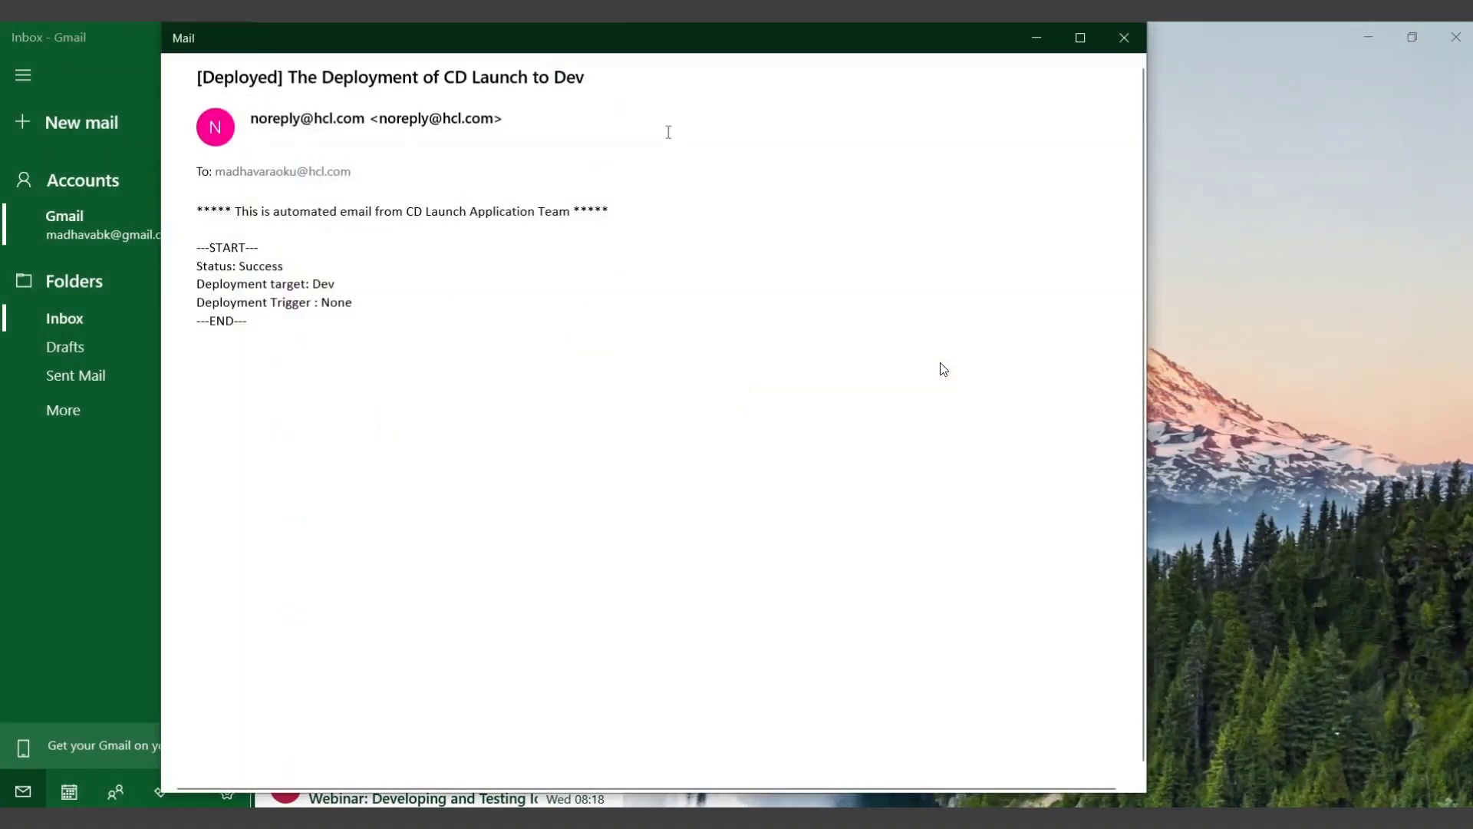
drag(591, 46, 431, 46)
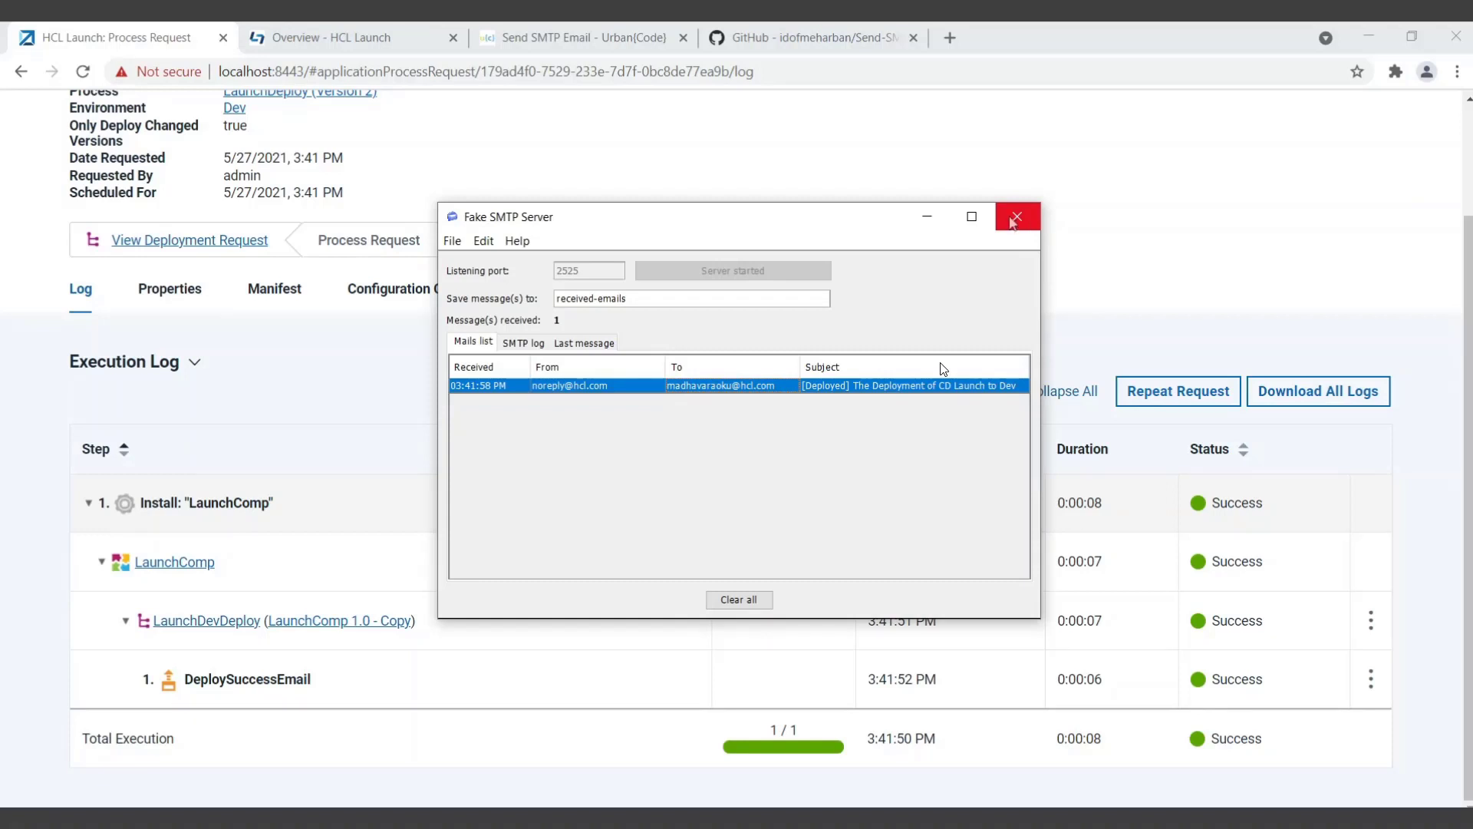
click(1012, 222)
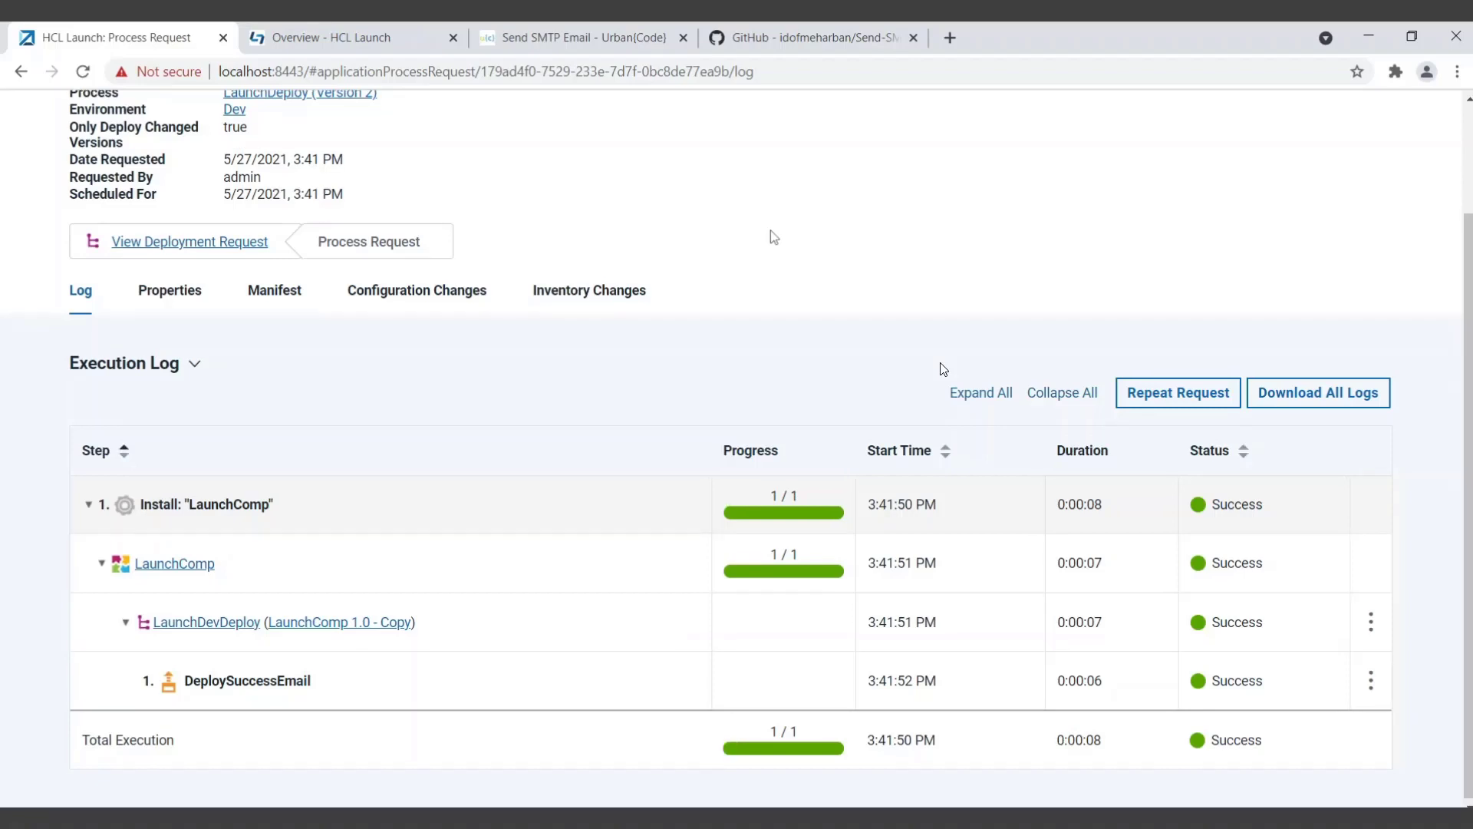
scroll(774, 238, up, 2)
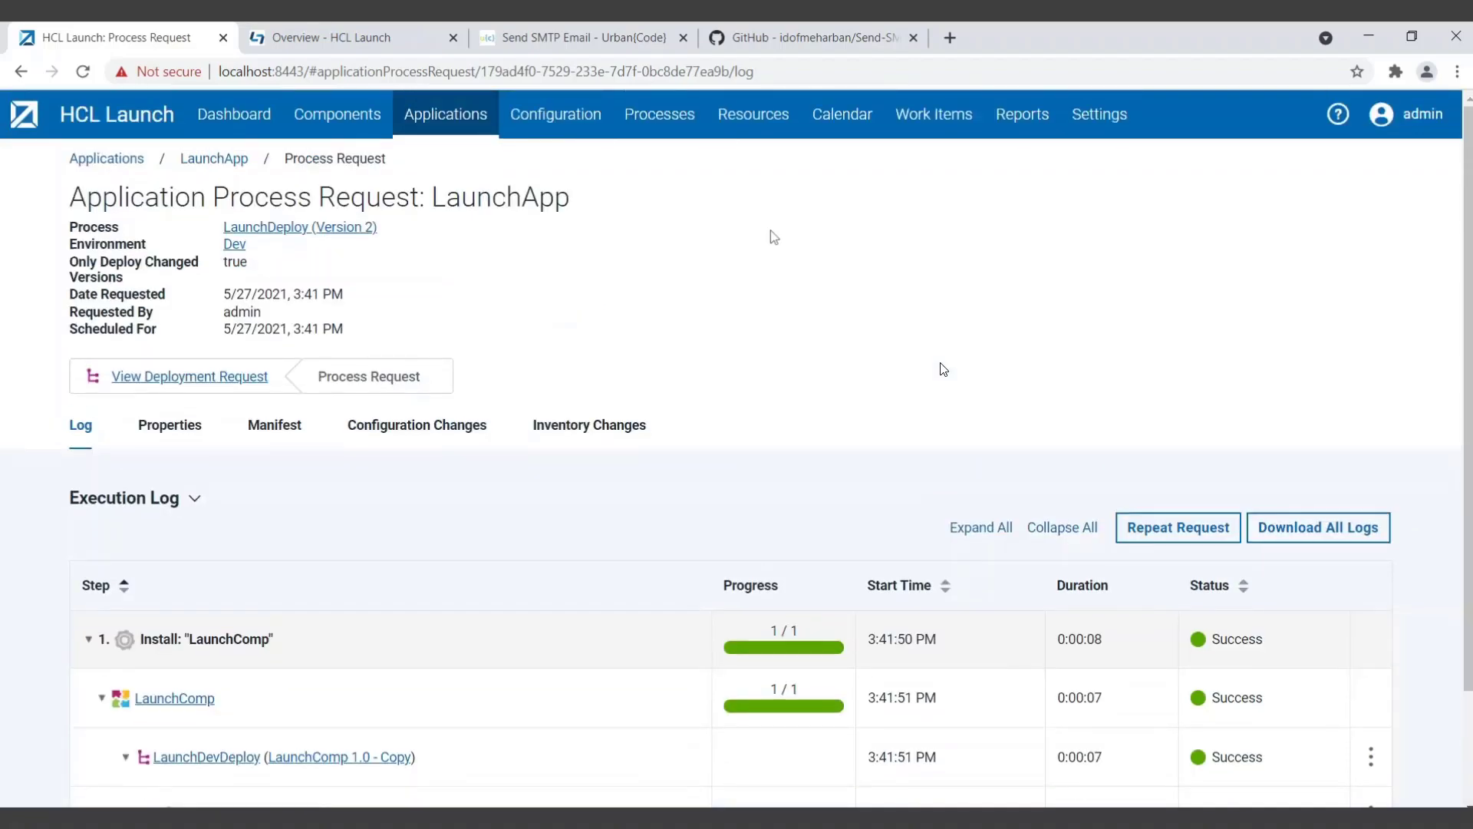